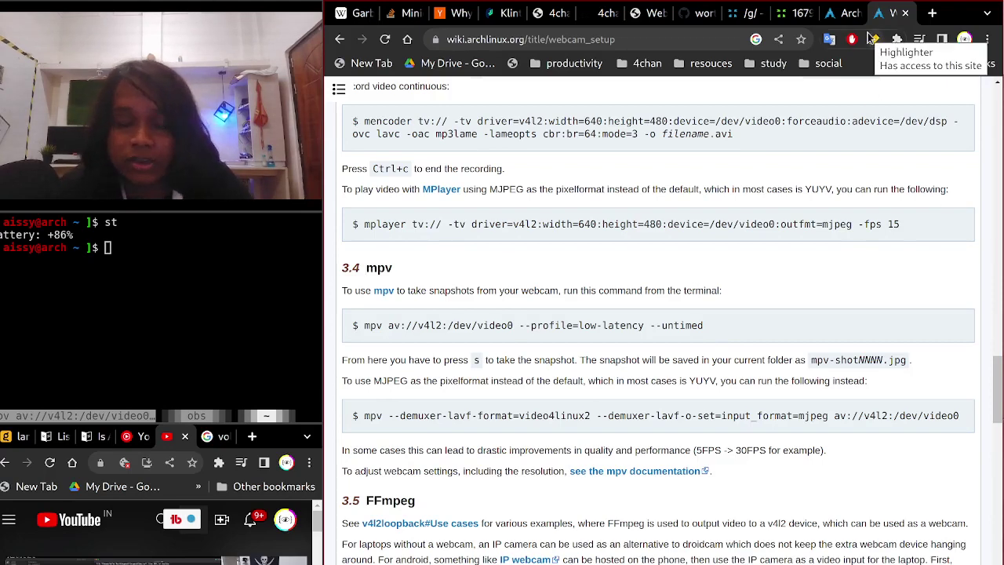
Reload the /g/ - Technology board to load new threads.
left_click(735, 25)
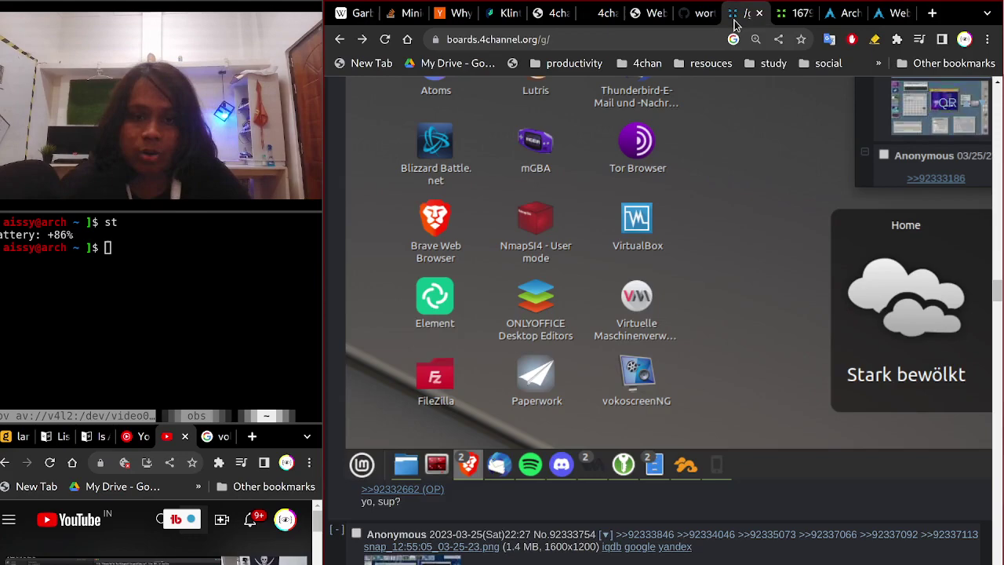
scroll(634, 413, "down", 5)
scroll(634, 412, "up", 10)
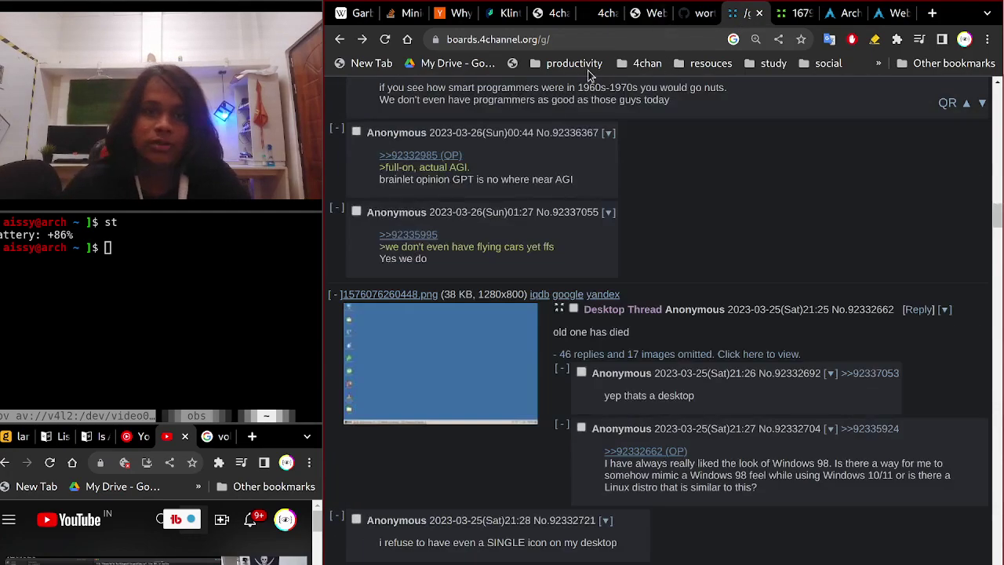
left_click(567, 45)
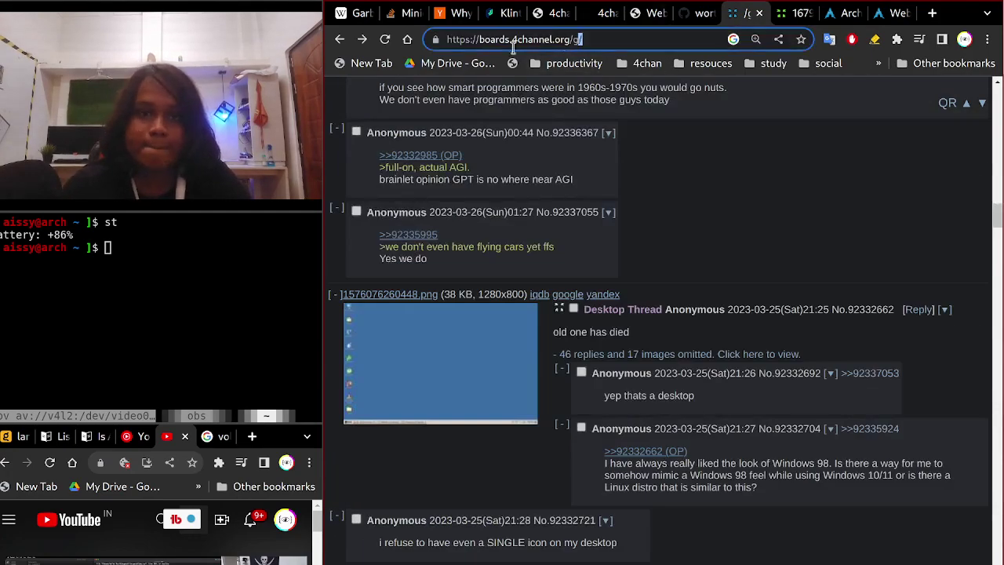
left_click(385, 40)
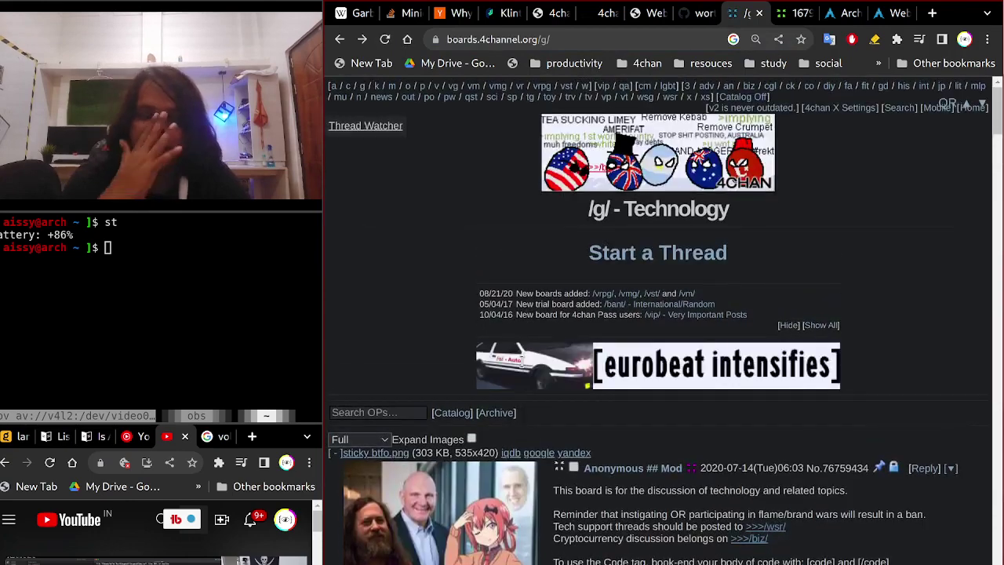
Expand the hidden 284-reply Stable Diffusion General thread, collapse it again, and browse the board.
scroll(521, 361, "down", 1)
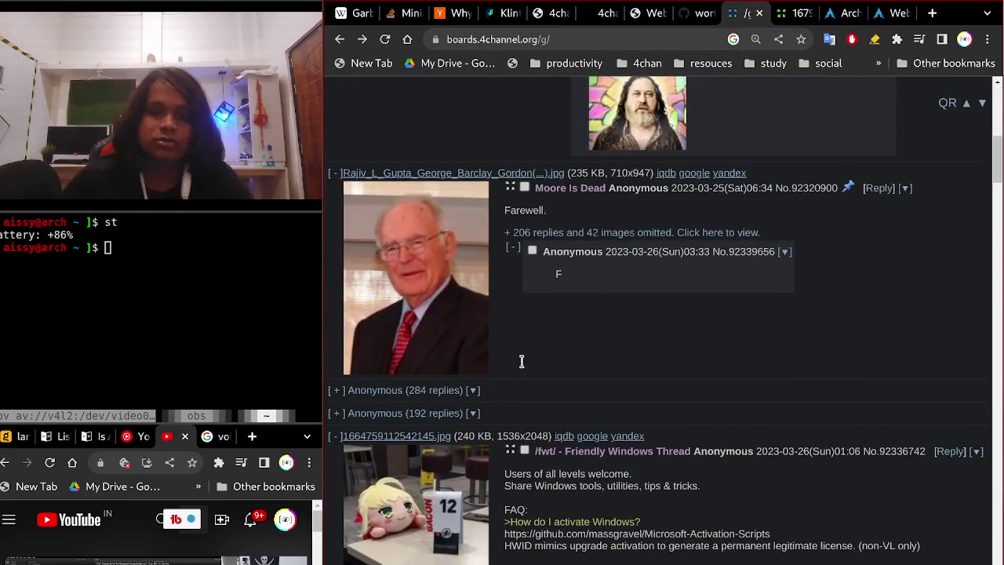
left_click(337, 392)
scroll(339, 400, "down", 1)
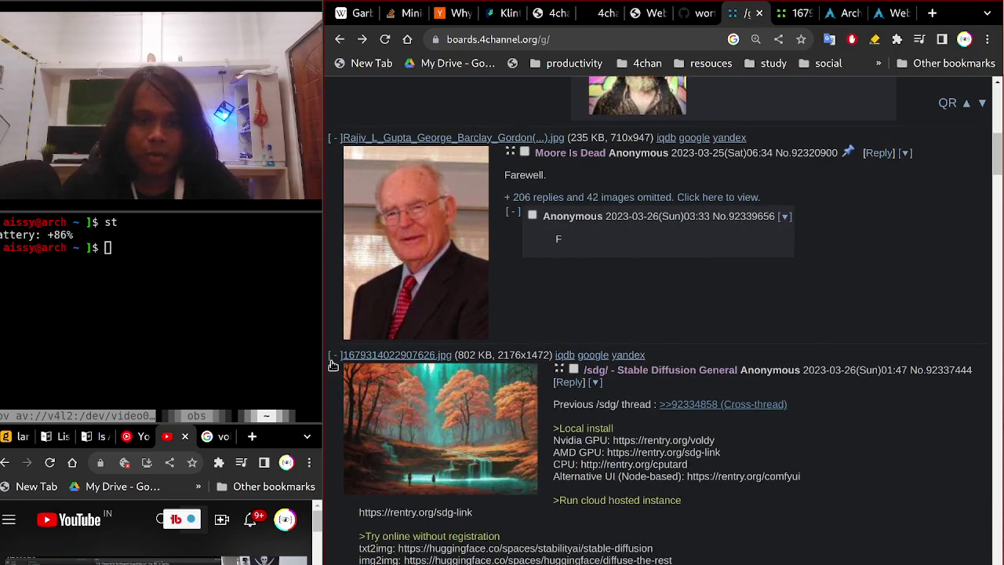
left_click(334, 363)
scroll(363, 463, "down", 5)
scroll(362, 463, "down", 10)
scroll(362, 463, "up", 6)
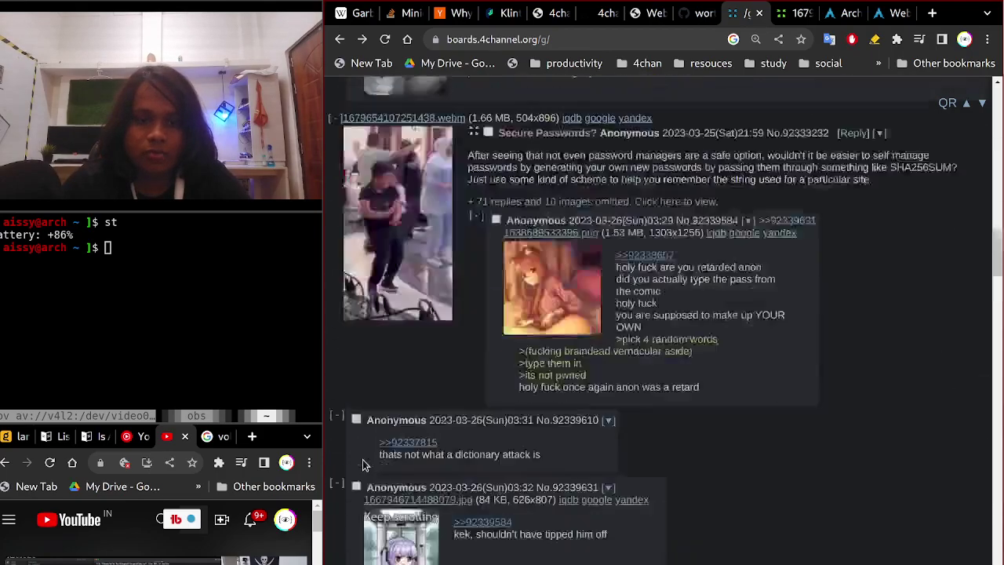
scroll(362, 463, "down", 5)
scroll(362, 463, "up", 5)
scroll(363, 463, "down", 15)
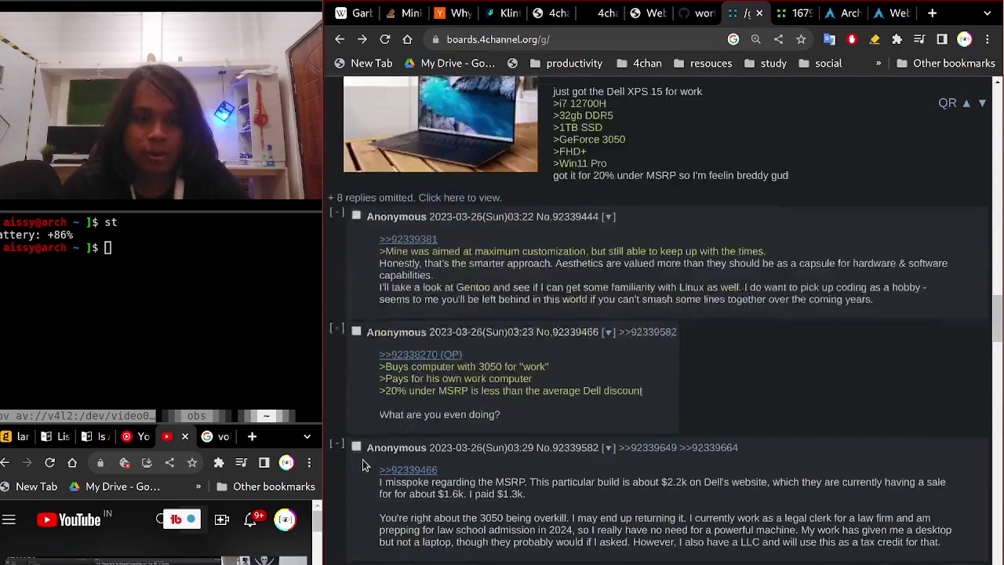
scroll(364, 463, "down", 2)
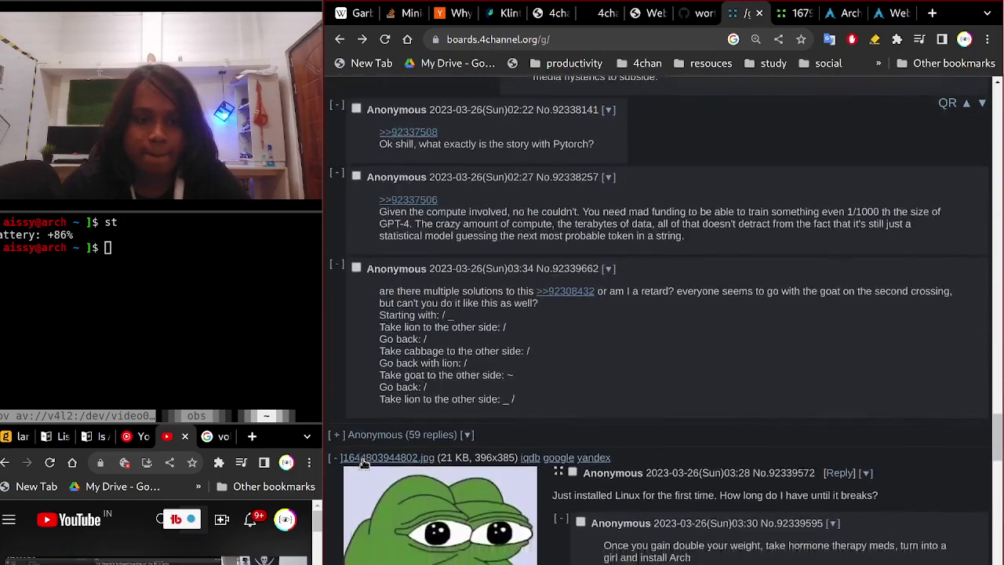
scroll(364, 464, "up", 1)
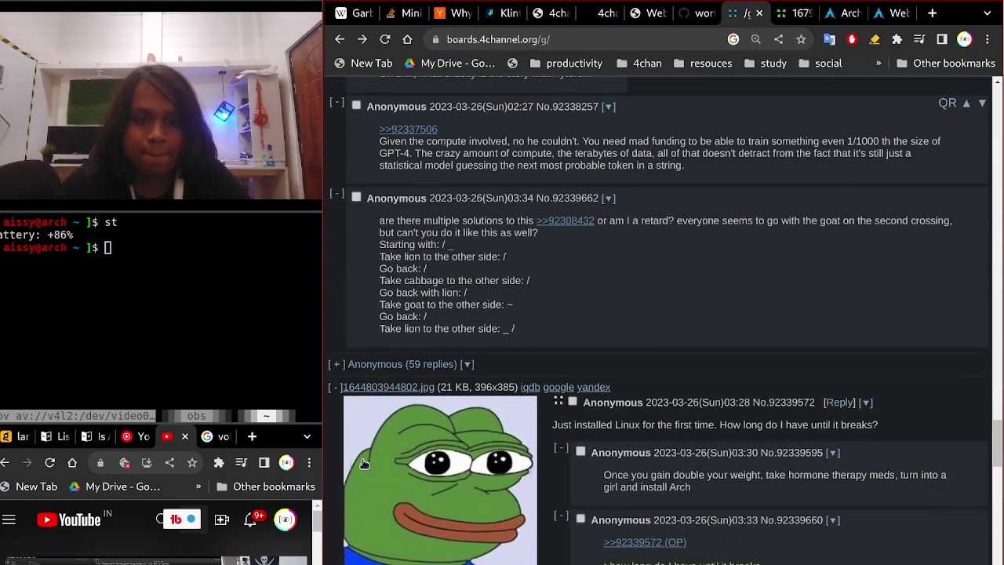
scroll(364, 463, "up", 15)
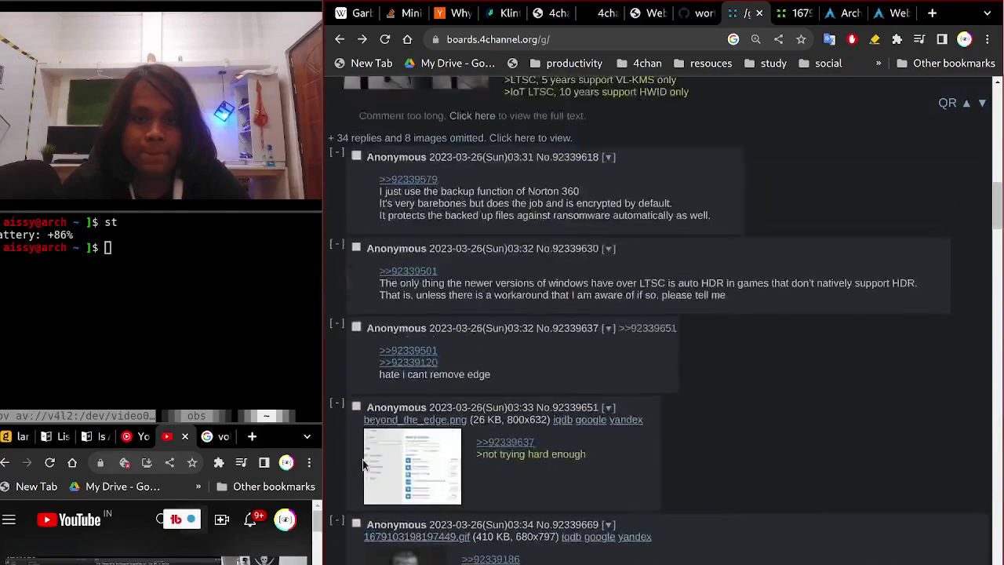
scroll(362, 464, "up", 10)
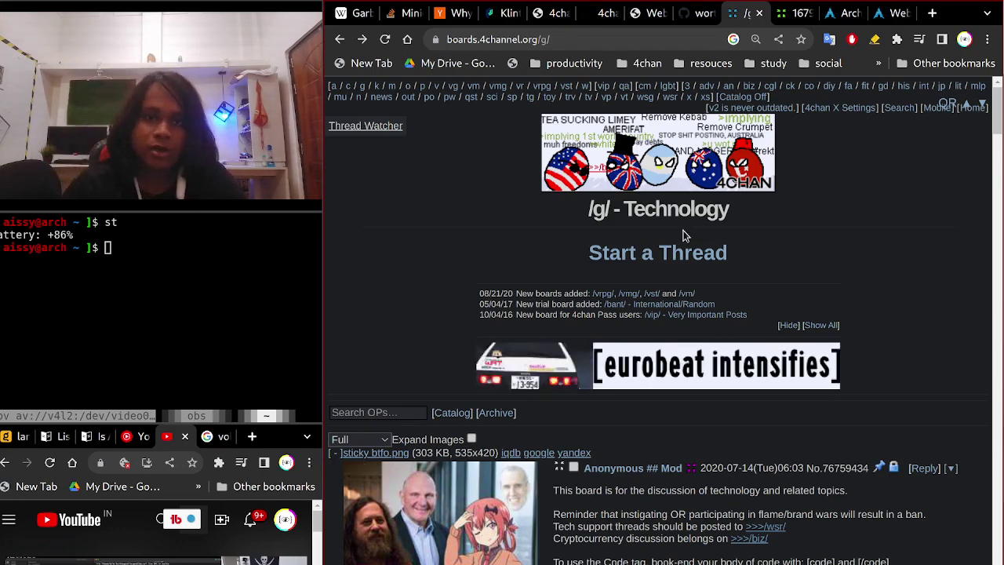
left_click(541, 16)
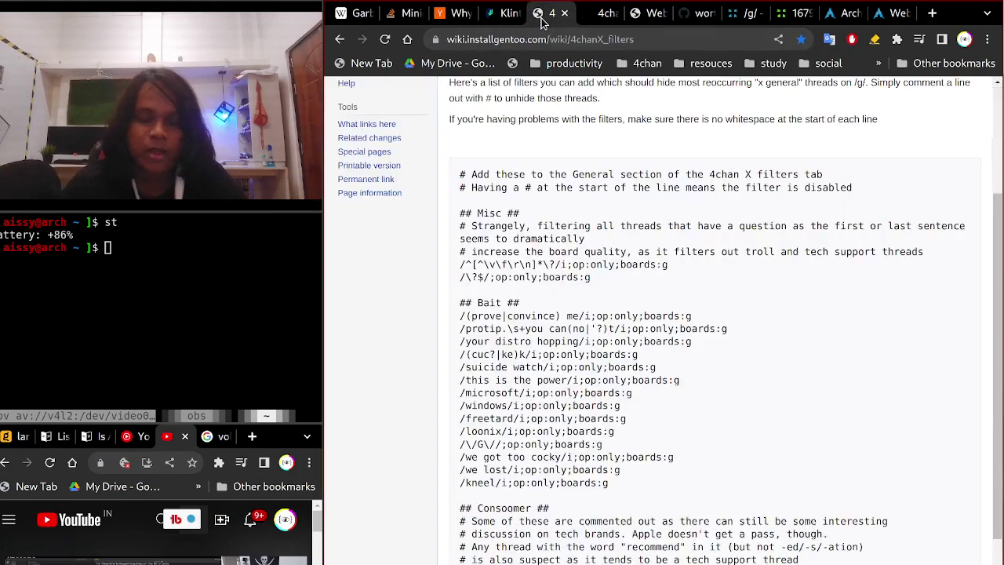
scroll(579, 173, "up", 3)
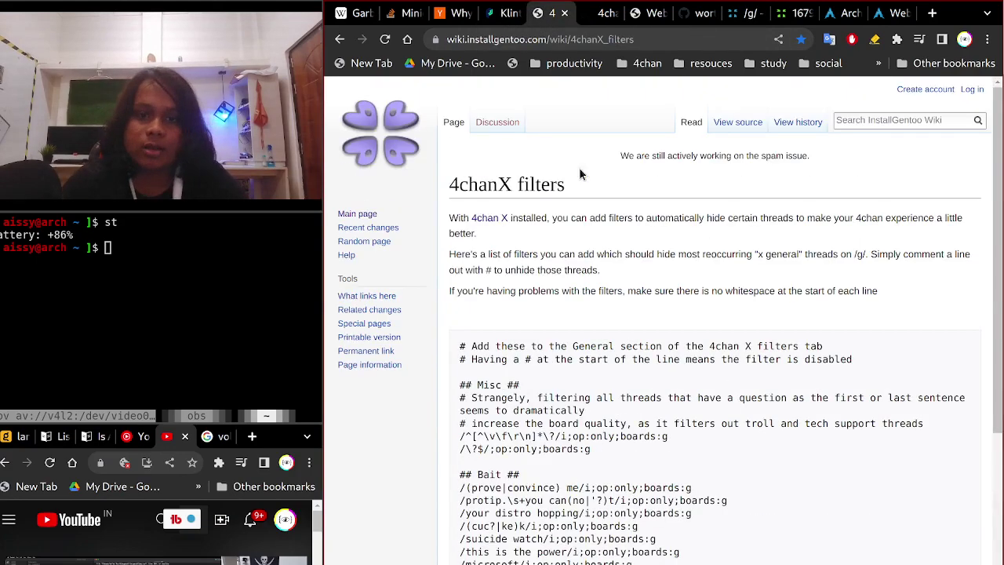
left_click(494, 217)
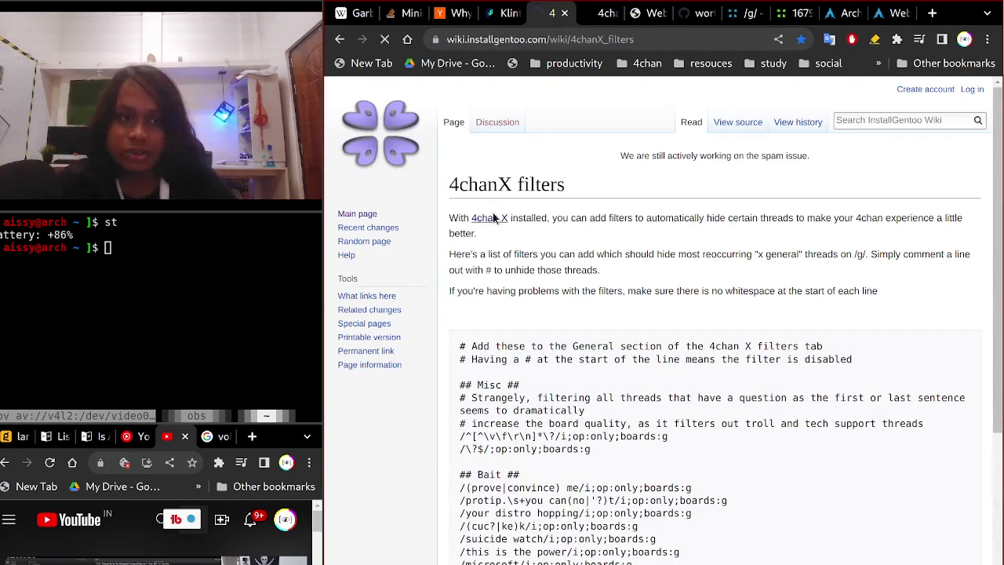
scroll(493, 218, "up", 10)
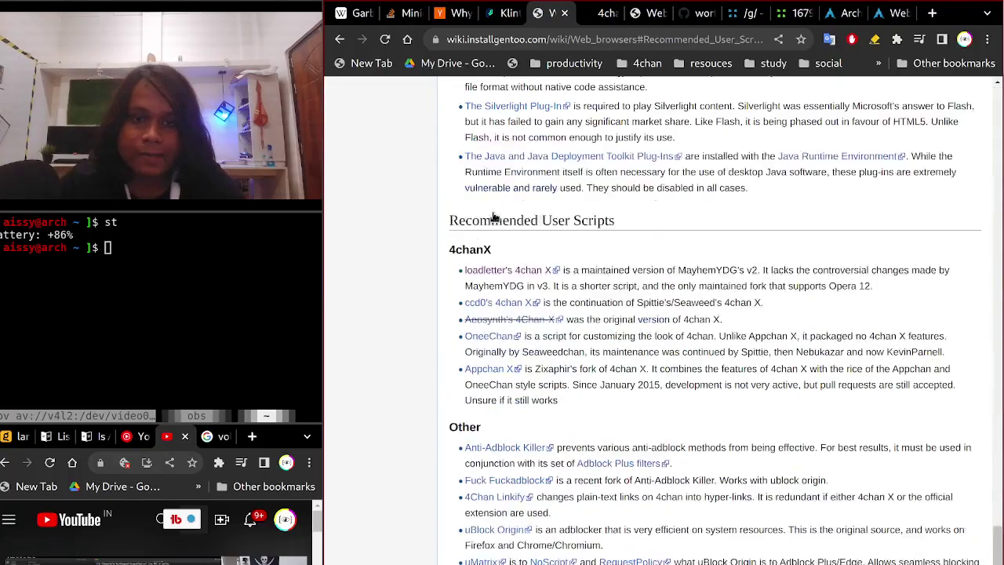
scroll(494, 218, "down", 10)
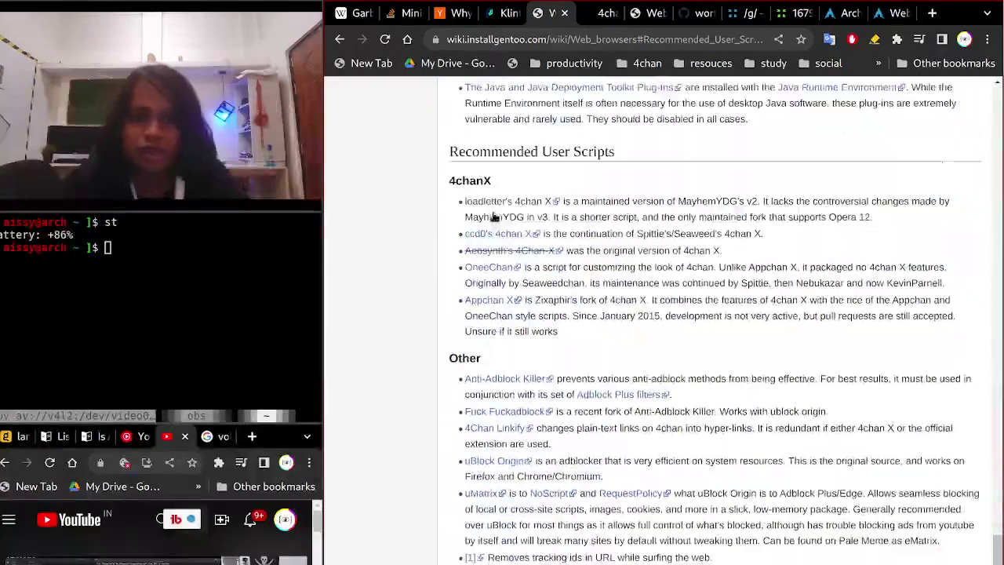
scroll(493, 218, "up", 8)
scroll(494, 217, "up", 5)
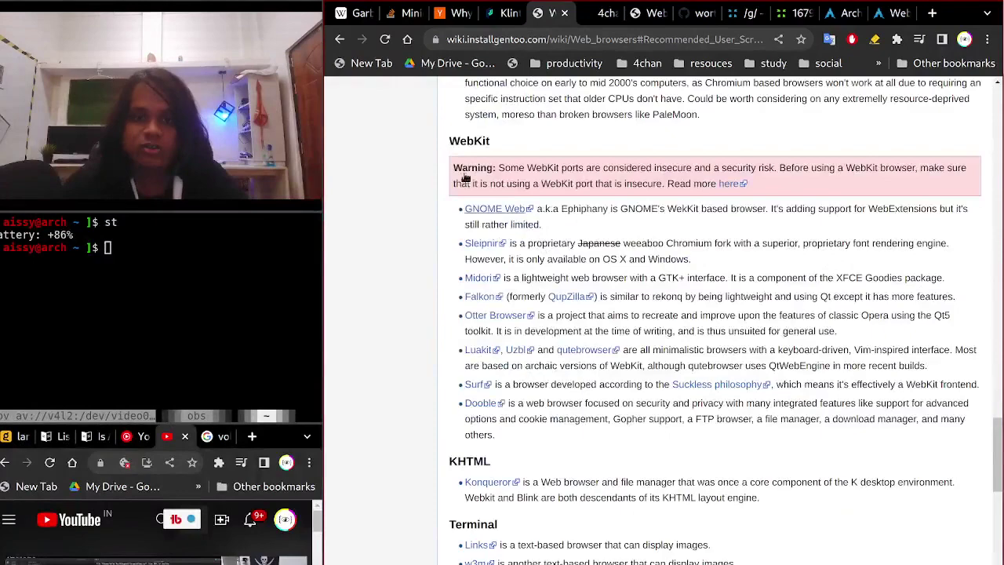
left_click(340, 40)
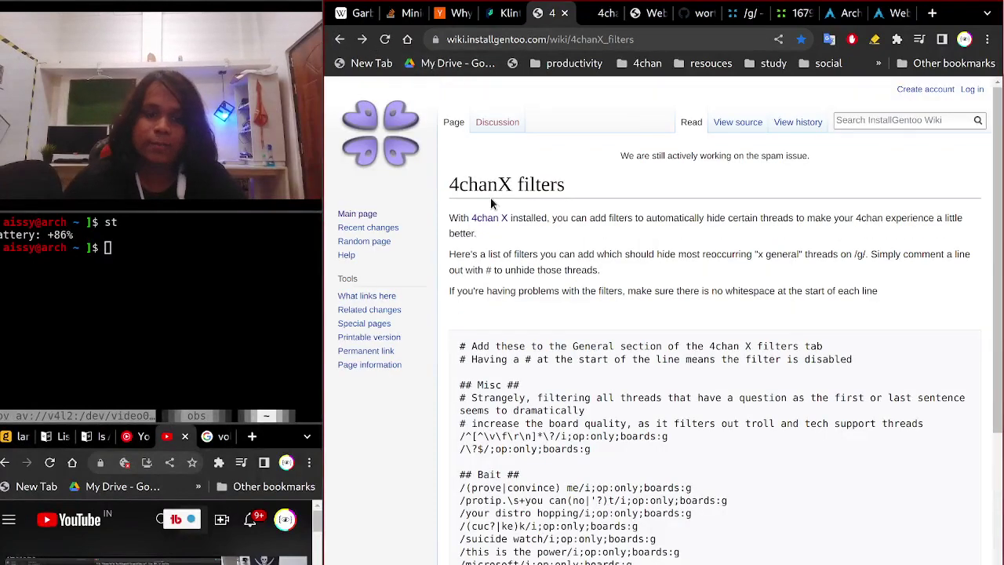
scroll(506, 334, "down", 5)
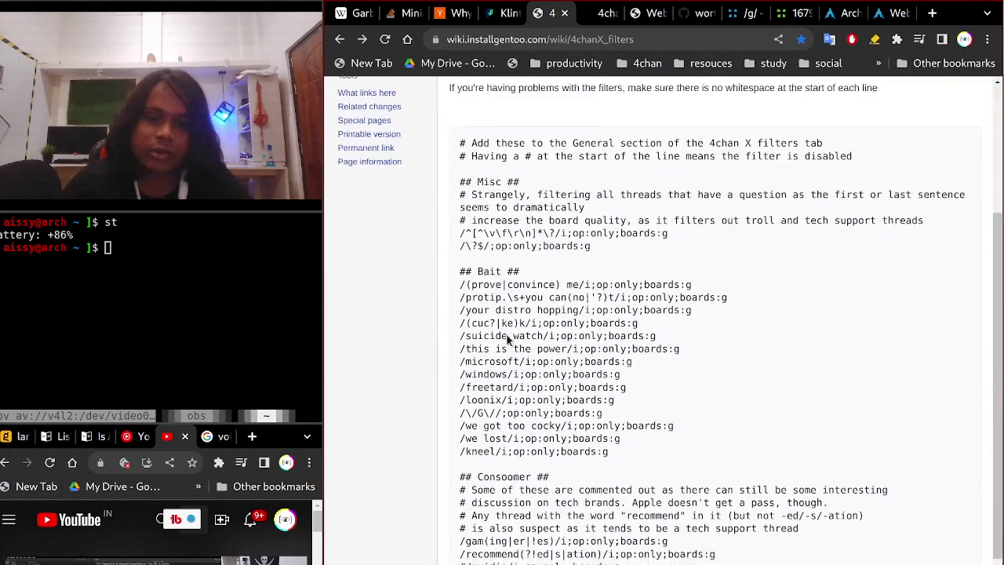
left_click_drag(618, 440, 473, 161)
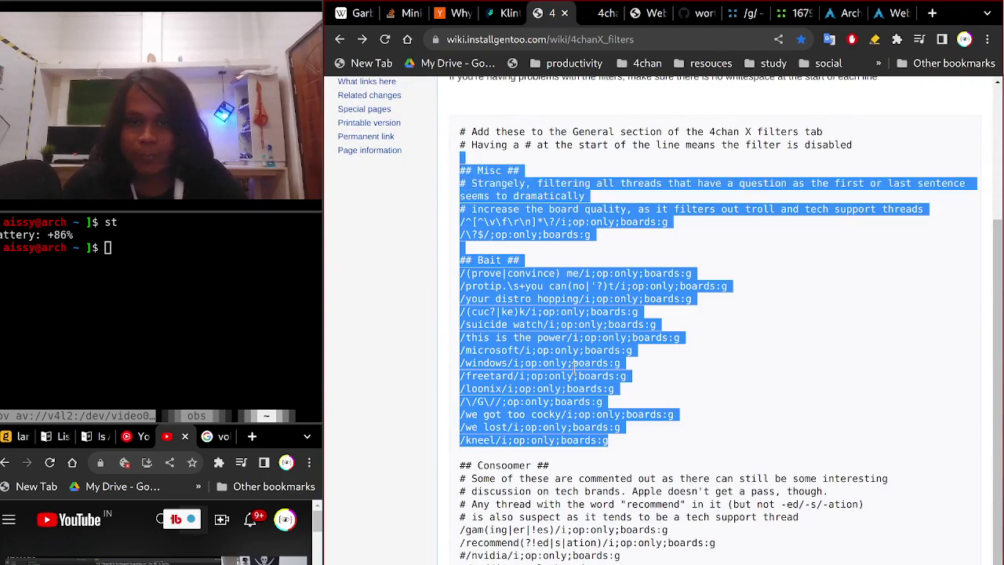
left_click(667, 504)
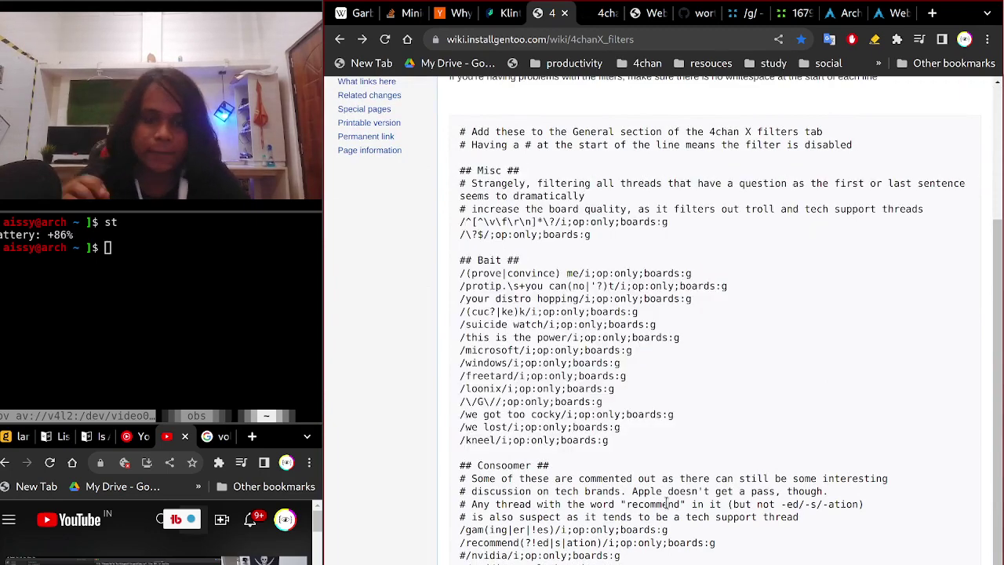
double_click(491, 299)
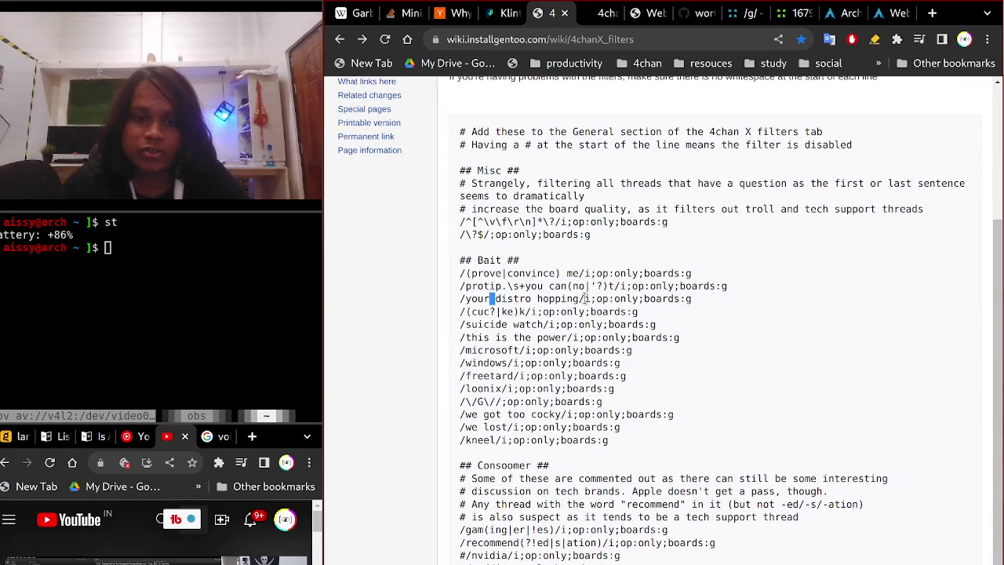
left_click_drag(584, 299, 462, 298)
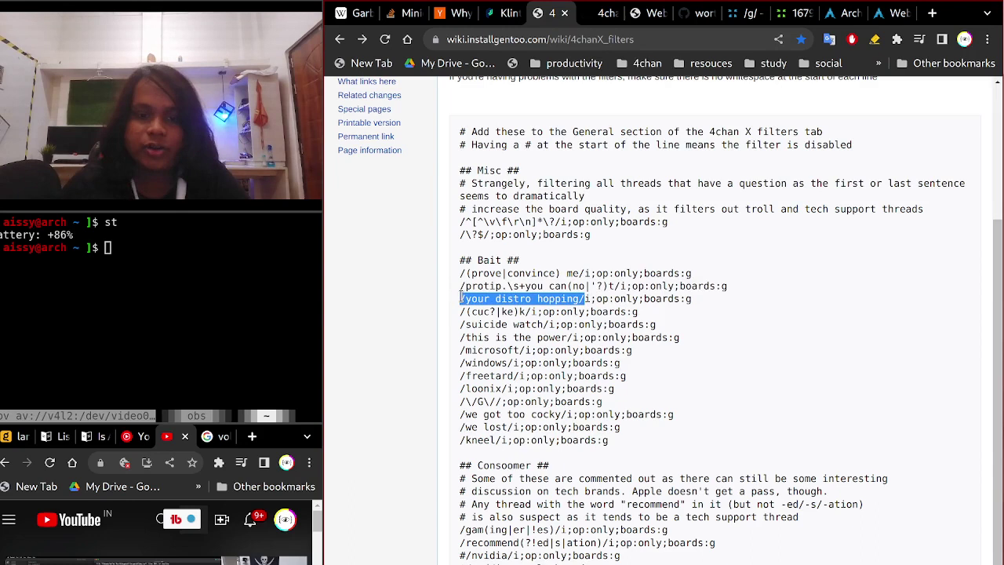
left_click(497, 312)
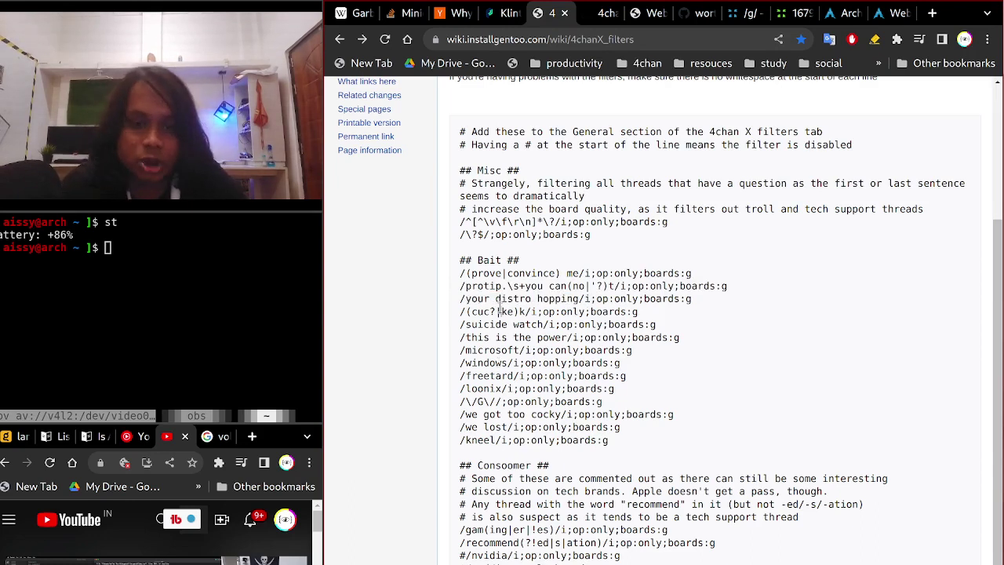
double_click(506, 298)
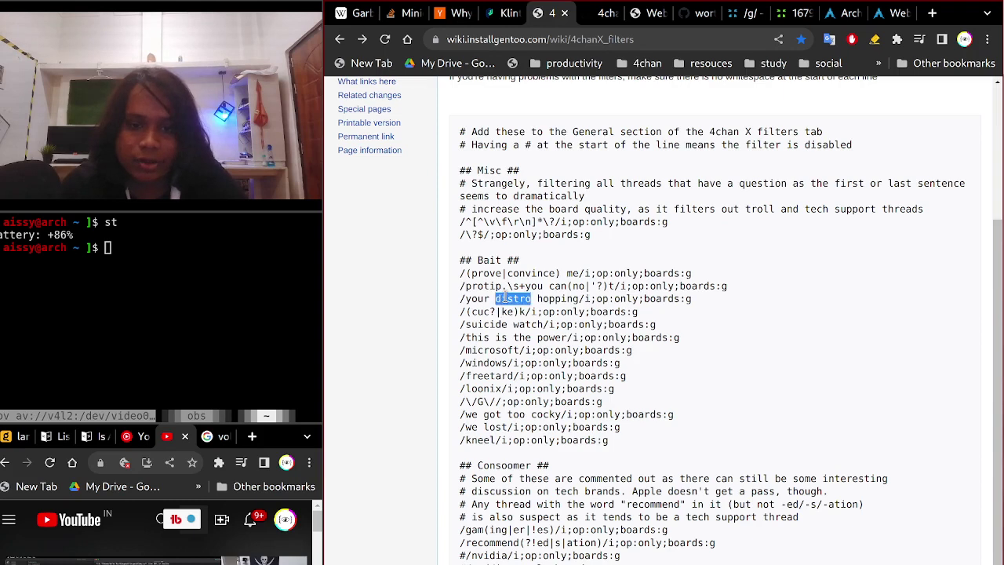
left_click_drag(466, 299, 579, 300)
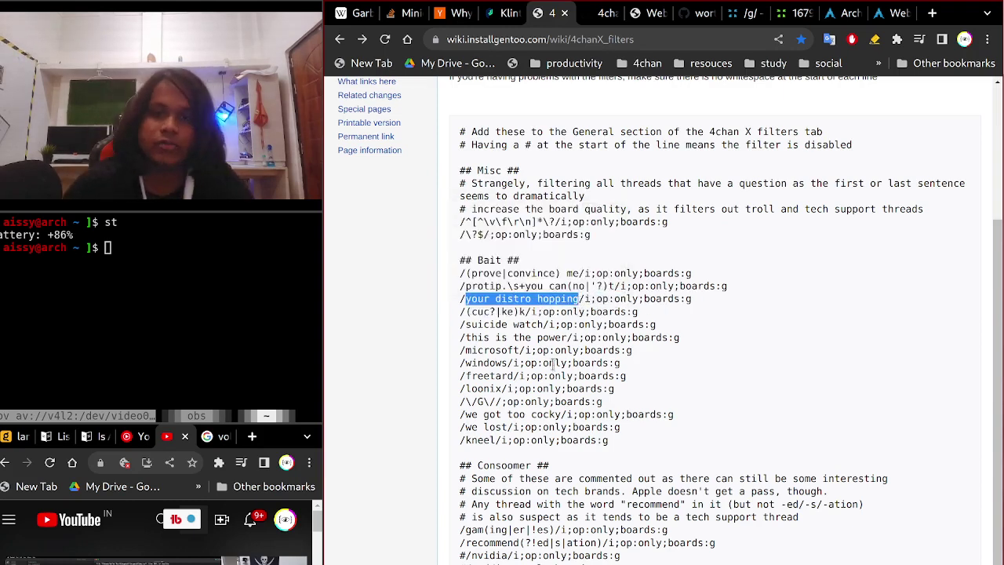
scroll(553, 363, "up", 3)
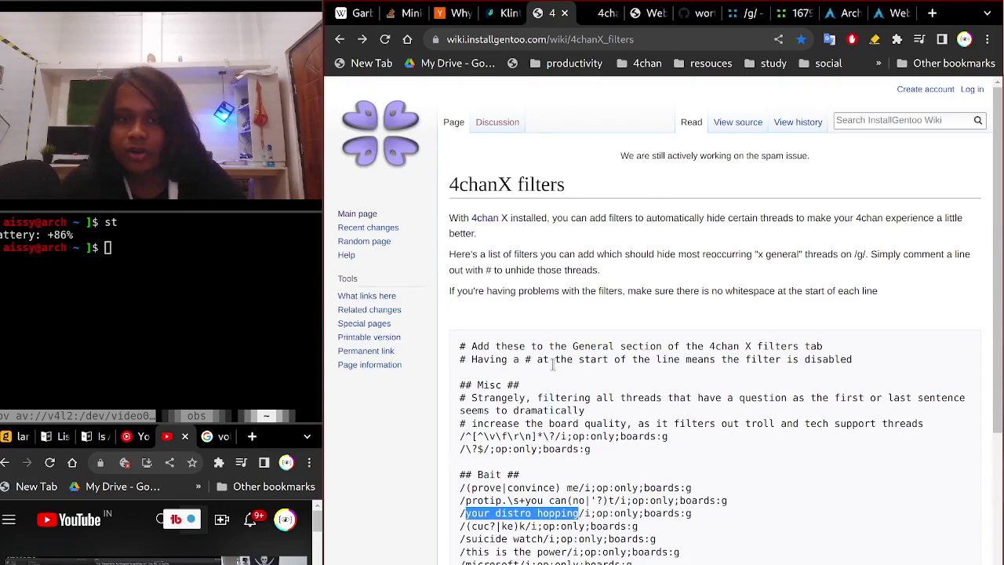
Follow the filters page's 4chan X link to the Recommended User Scripts section and skim it.
left_click(590, 14)
left_click(556, 15)
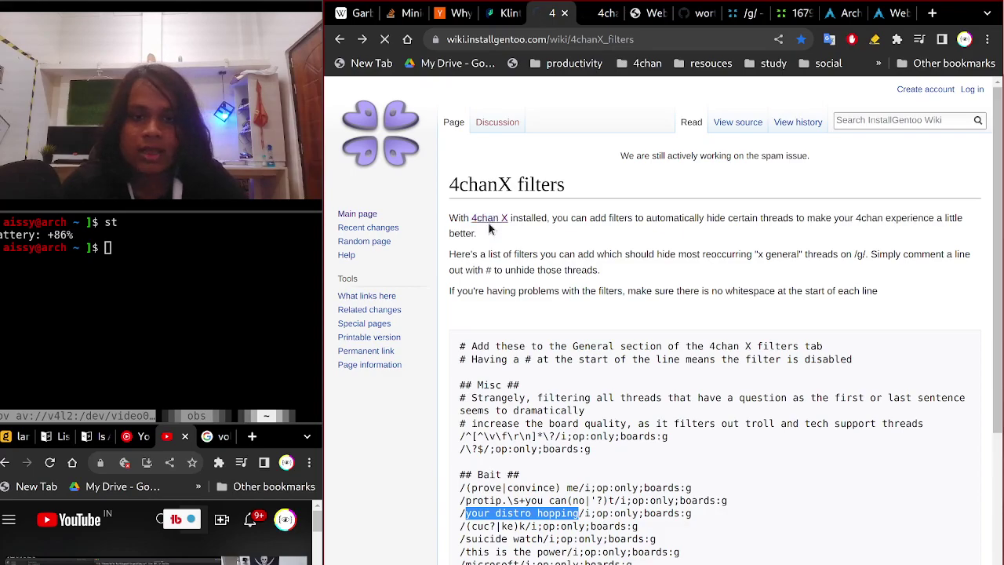
left_click(489, 223)
scroll(577, 520, "up", 5)
scroll(577, 502, "down", 4)
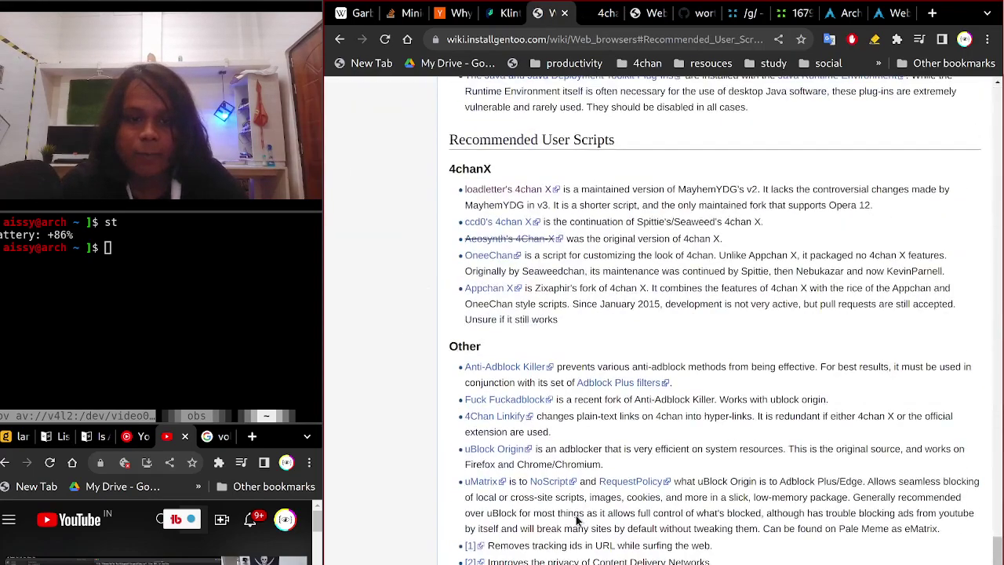
scroll(533, 377, "up", 2)
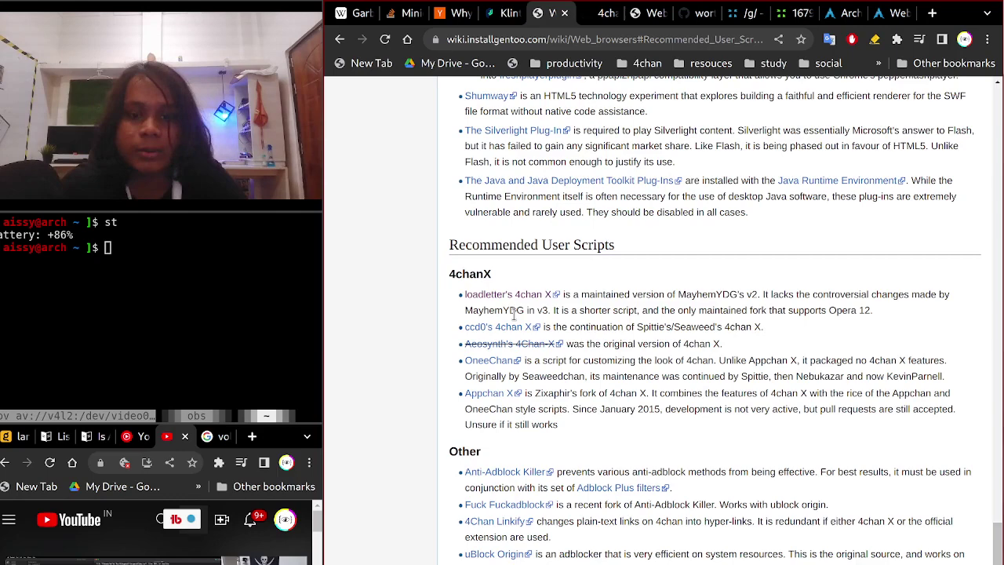
Cycle through the script editor, GitHub profile and /g/ tabs, ending on the wiki's Recommended User Scripts.
key("ctrl+Tab")
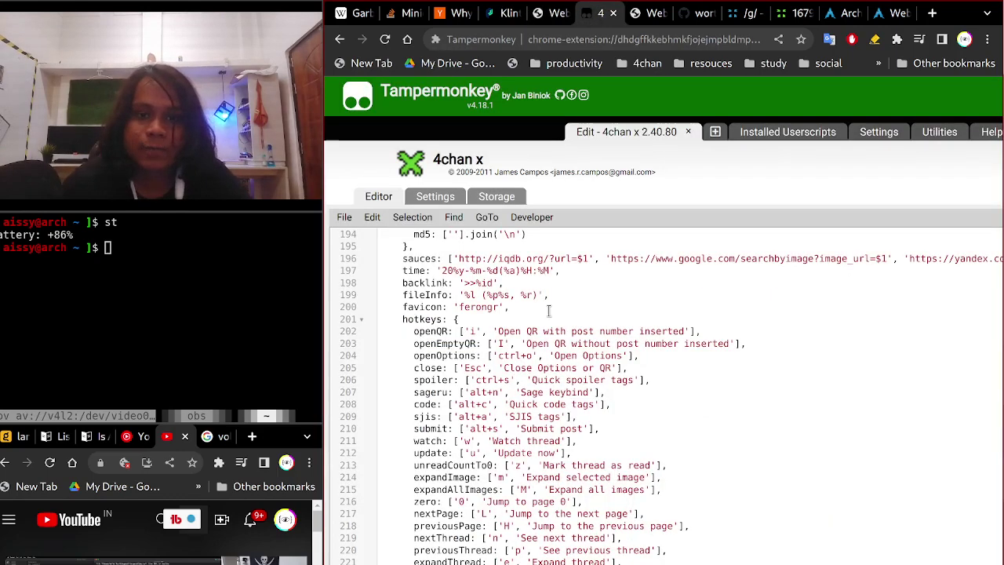
left_click(652, 17)
left_click(681, 24)
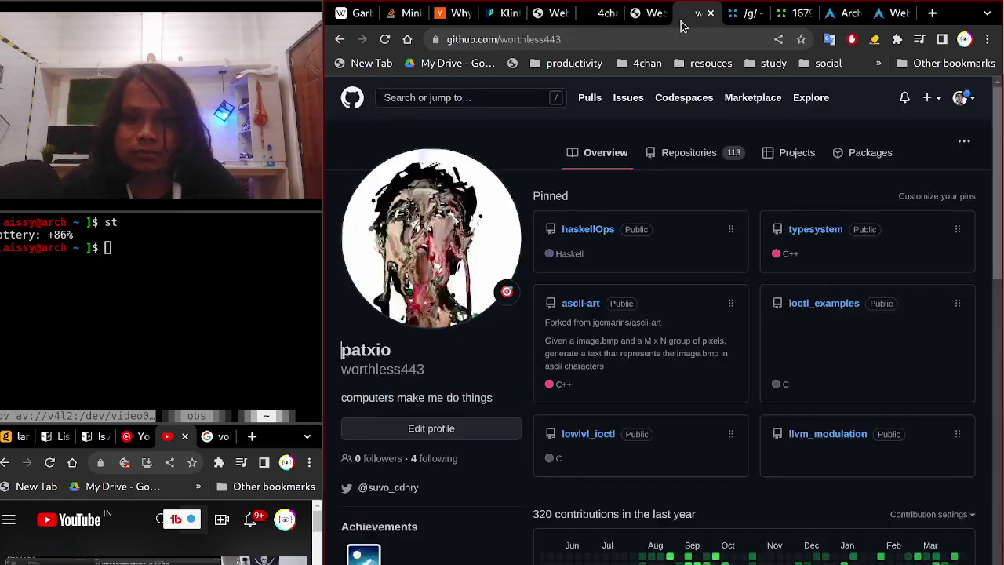
left_click(735, 21)
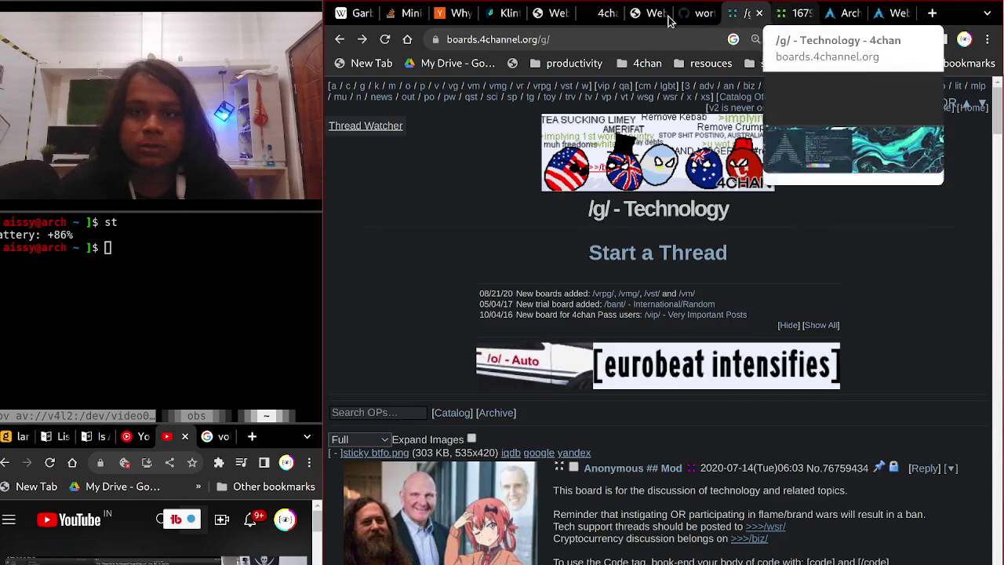
left_click(641, 14)
left_click(601, 25)
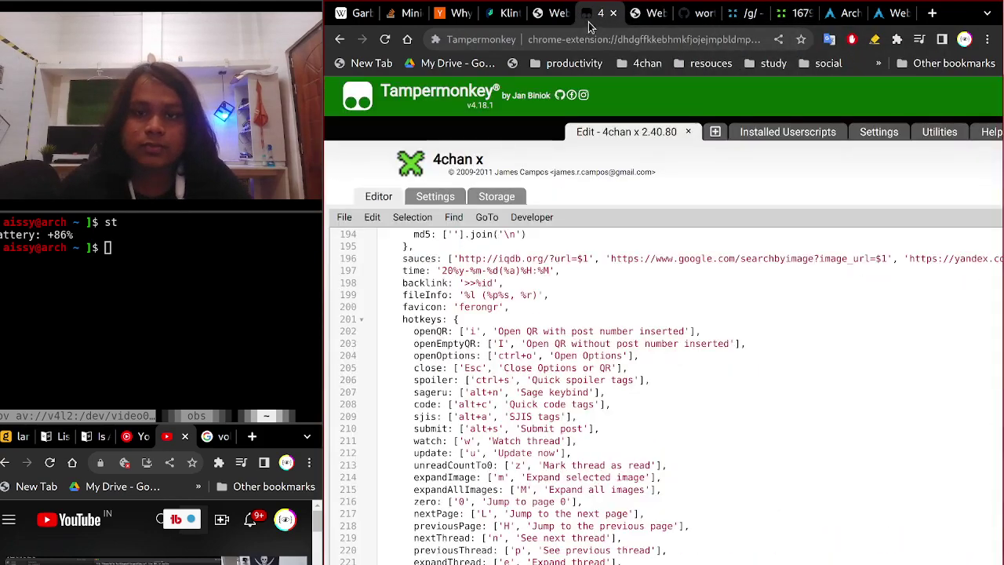
left_click(553, 27)
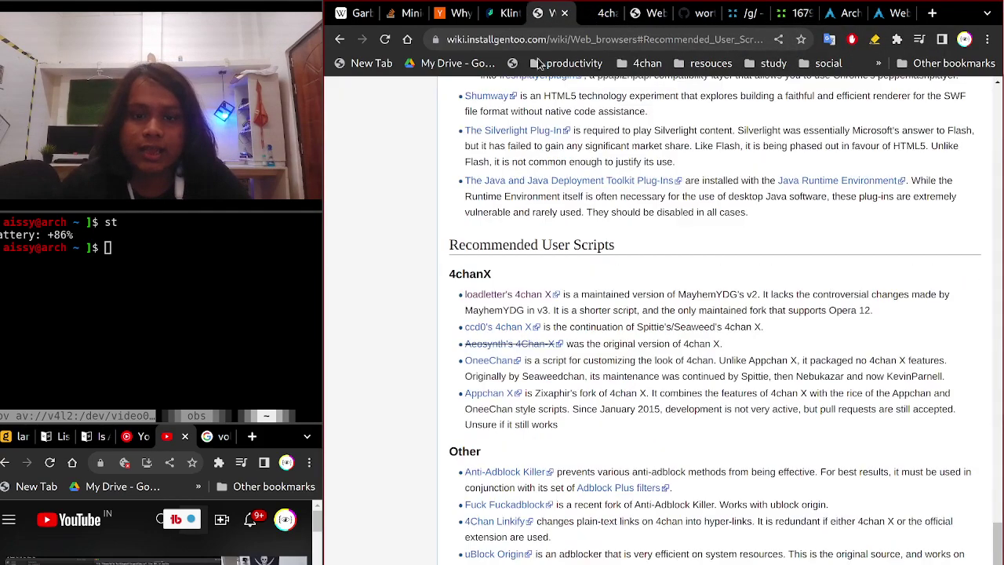
Open loadletter's 4chan X repository in a new tab and scroll its README.
right_click(503, 303)
left_click(542, 311)
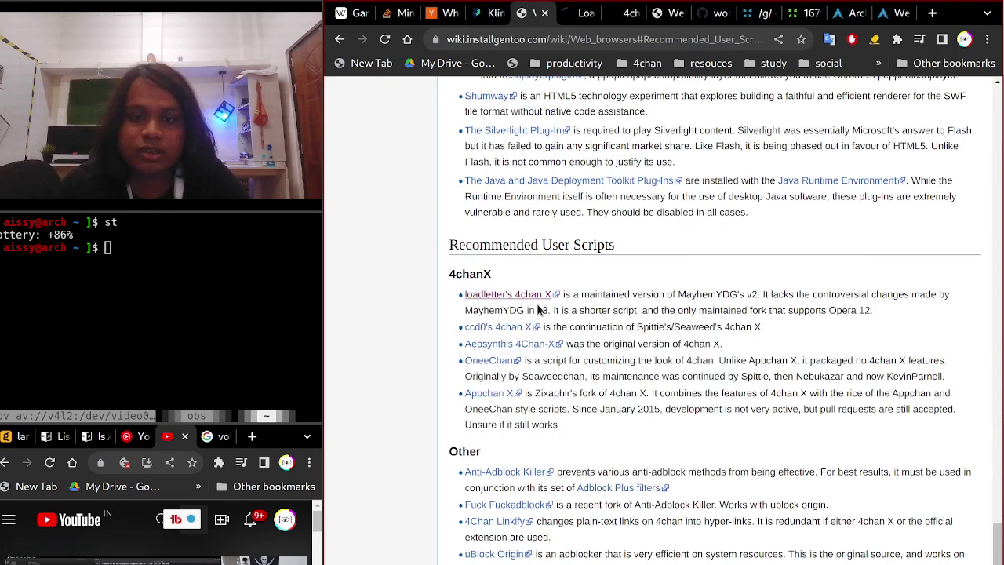
left_click(571, 16)
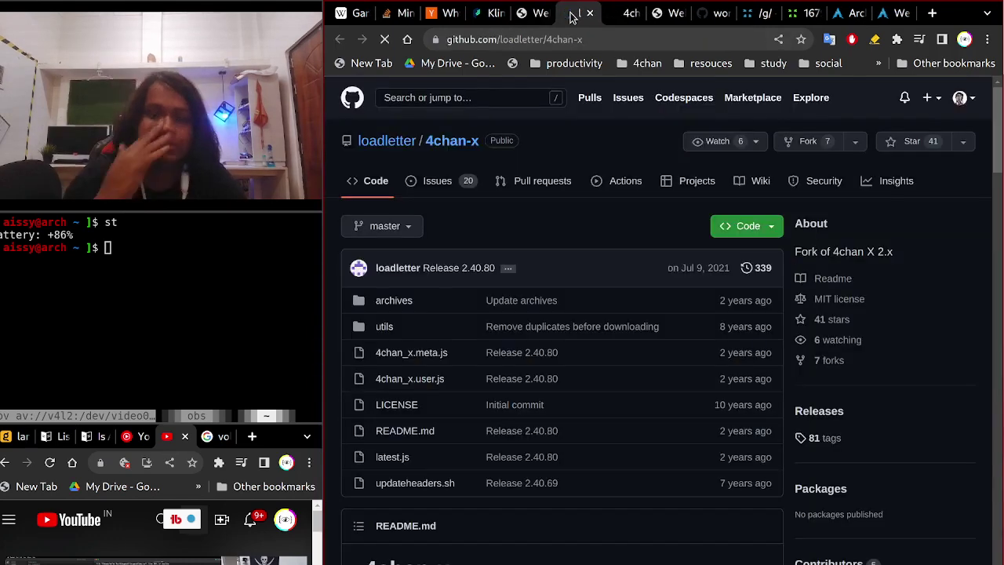
scroll(569, 239, "down", 5)
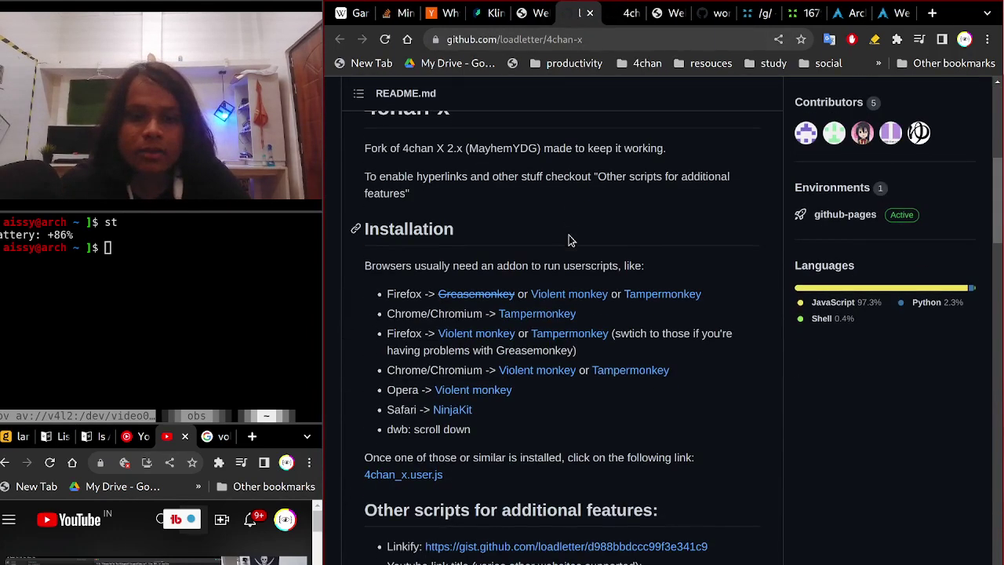
Highlight the Installation list of userscript managers, including the Violentmonkey and Tampermonkey options.
left_click_drag(386, 294, 471, 429)
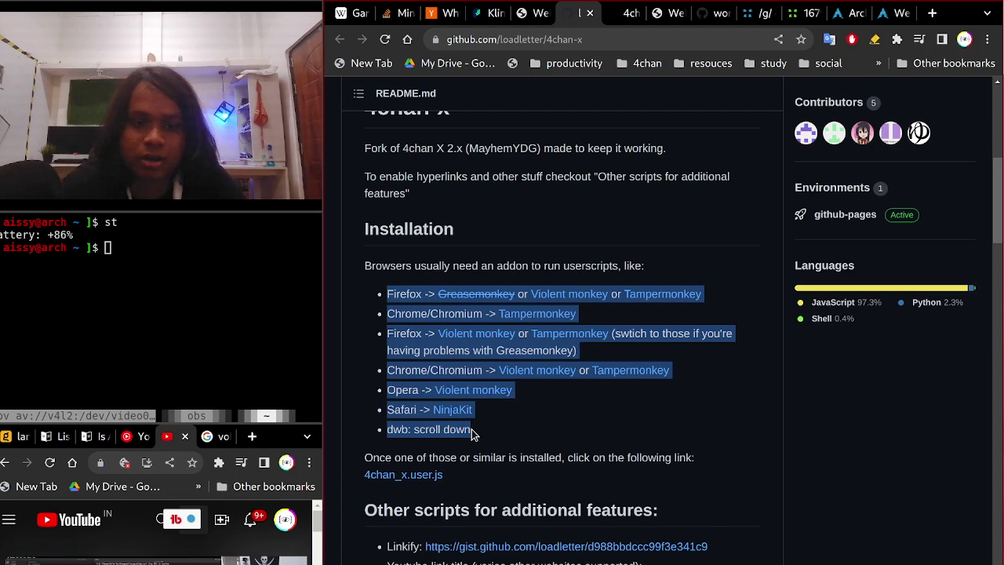
left_click(471, 430)
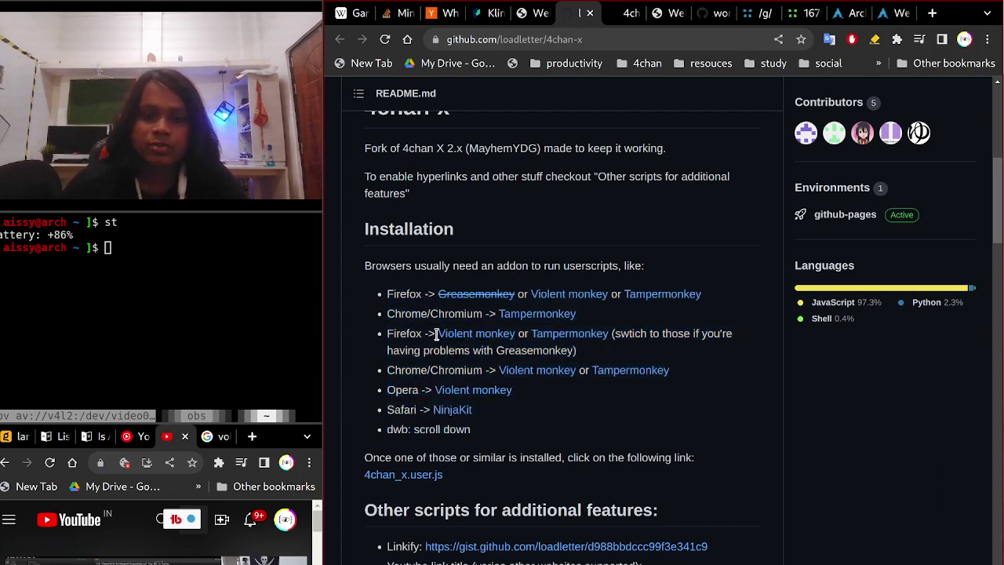
left_click_drag(436, 334, 609, 334)
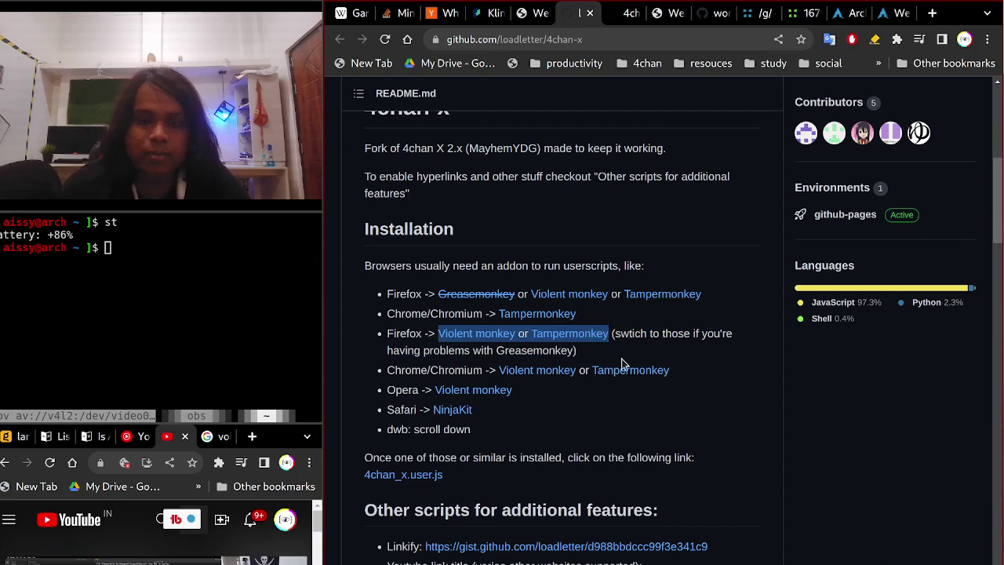
left_click(617, 435)
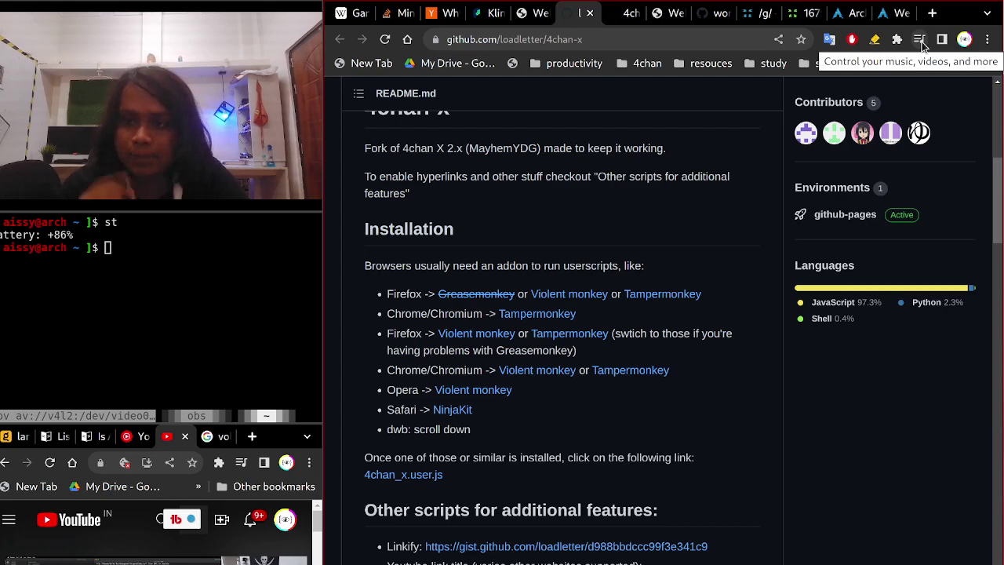
Open the Tampermonkey dashboard from the browser's Extensions menu.
left_click(897, 40)
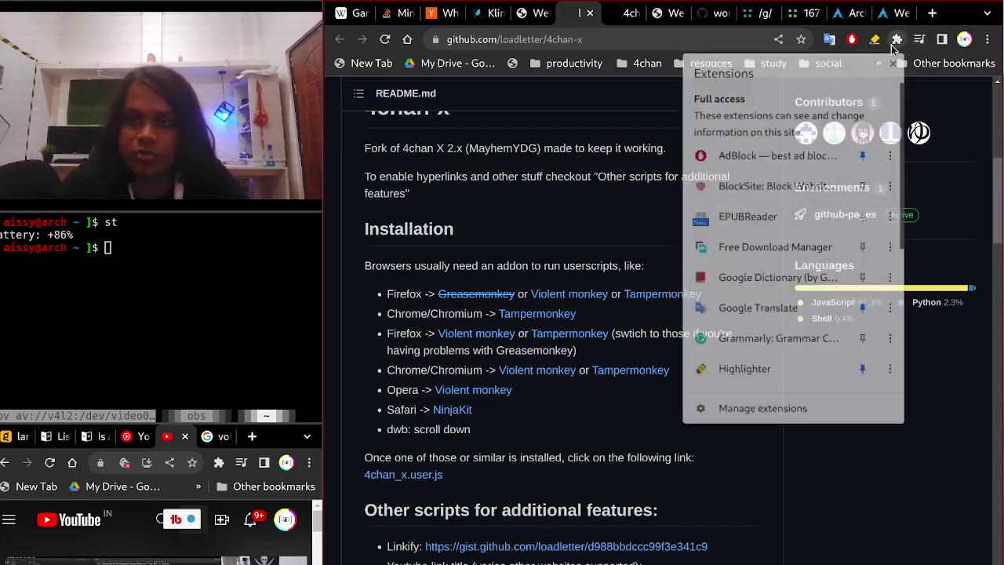
scroll(759, 394, "down", 1)
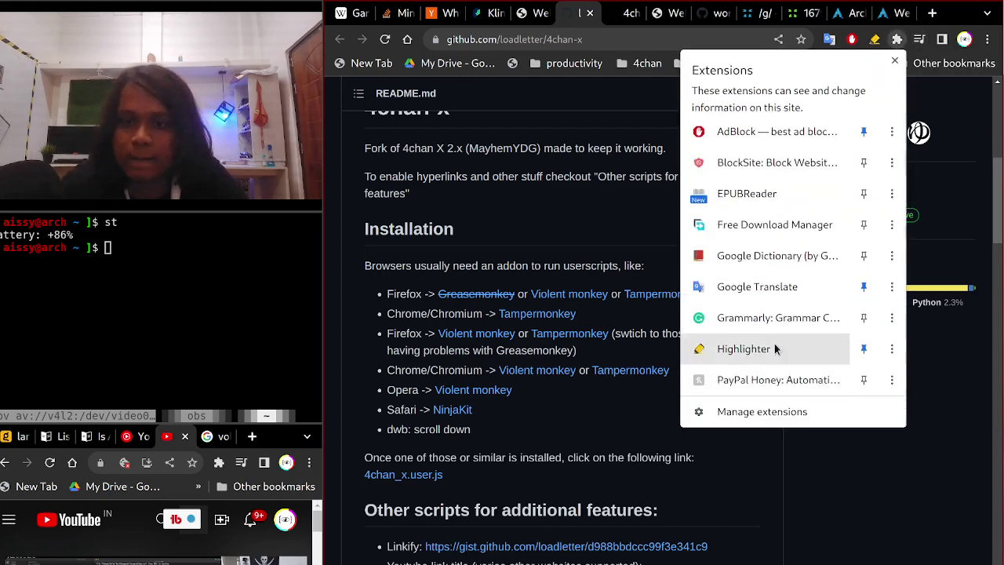
scroll(774, 345, "down", 3)
scroll(774, 346, "up", 2)
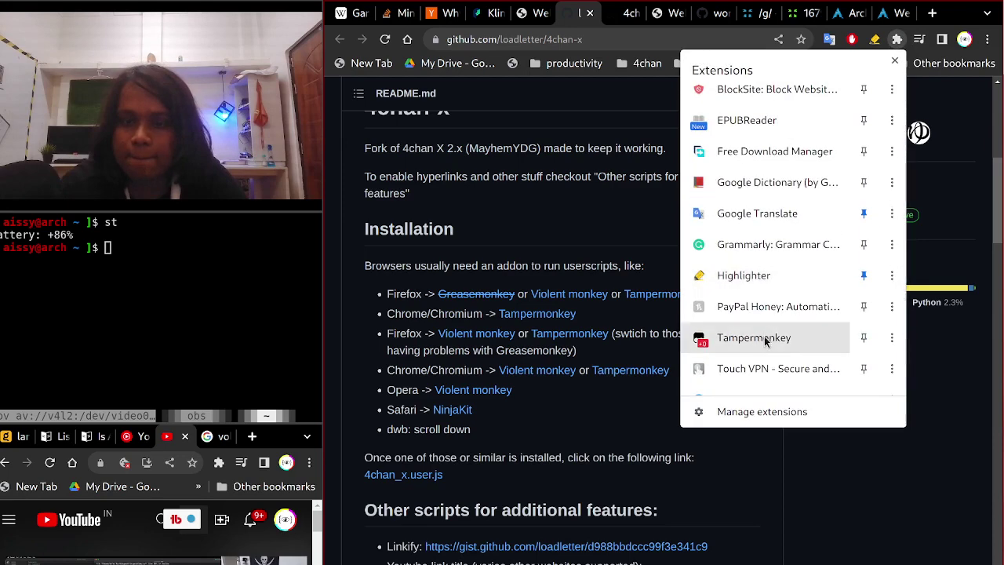
left_click(753, 337)
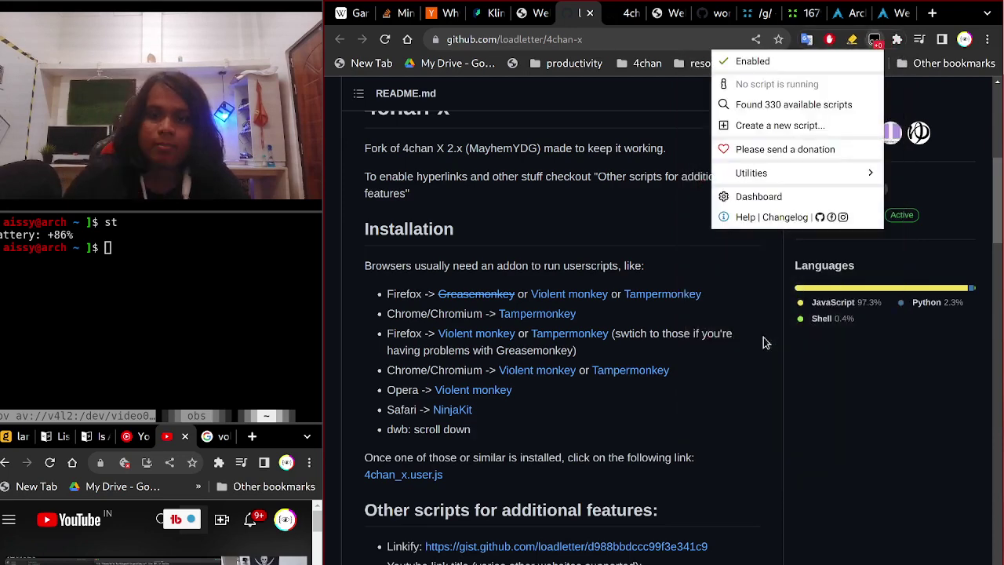
left_click(794, 198)
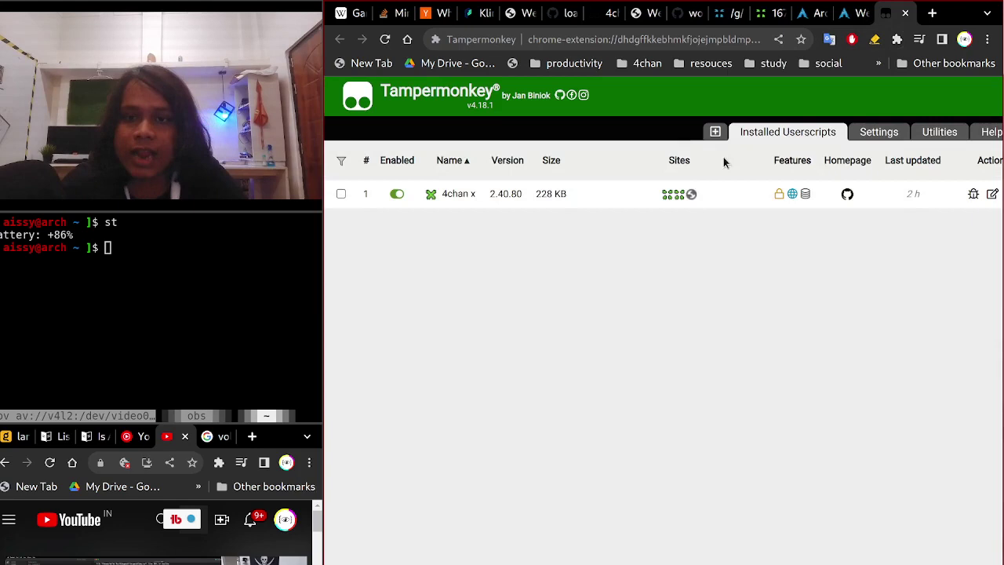
Start a new userscript, delete all its template code, and go back to the 4chan-x repository.
left_click(714, 134)
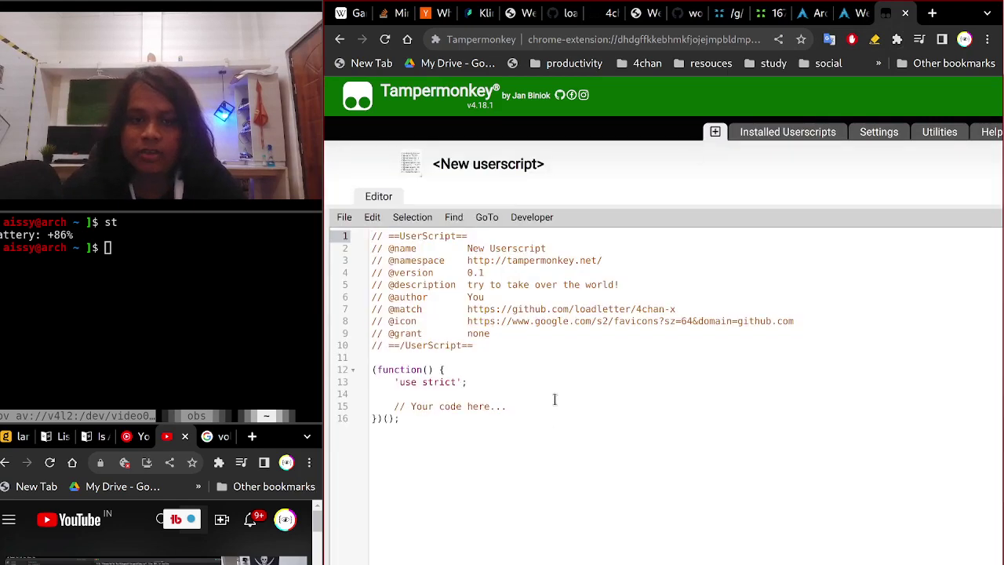
triple_click(499, 442)
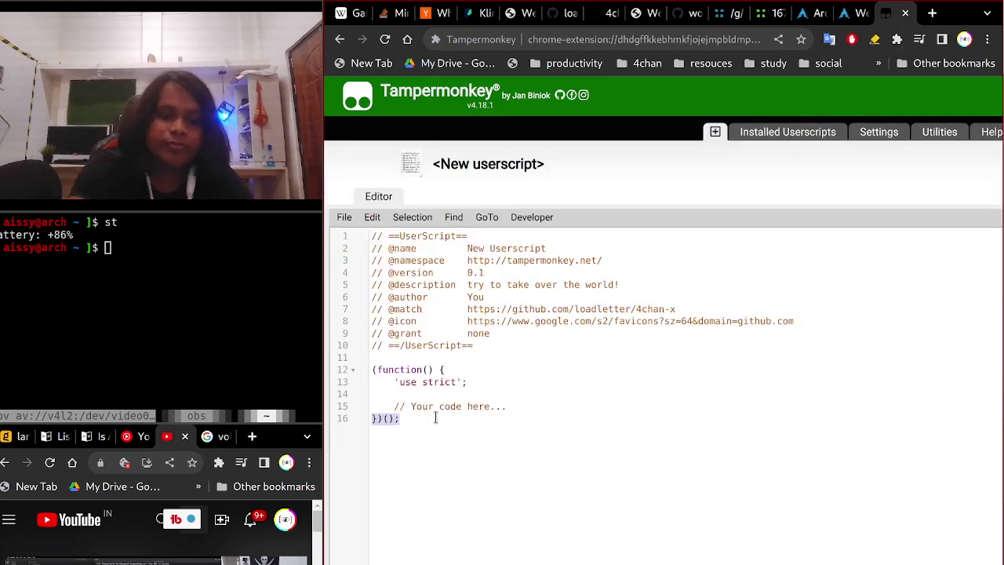
key("ctrl+a")
key("BackSpace")
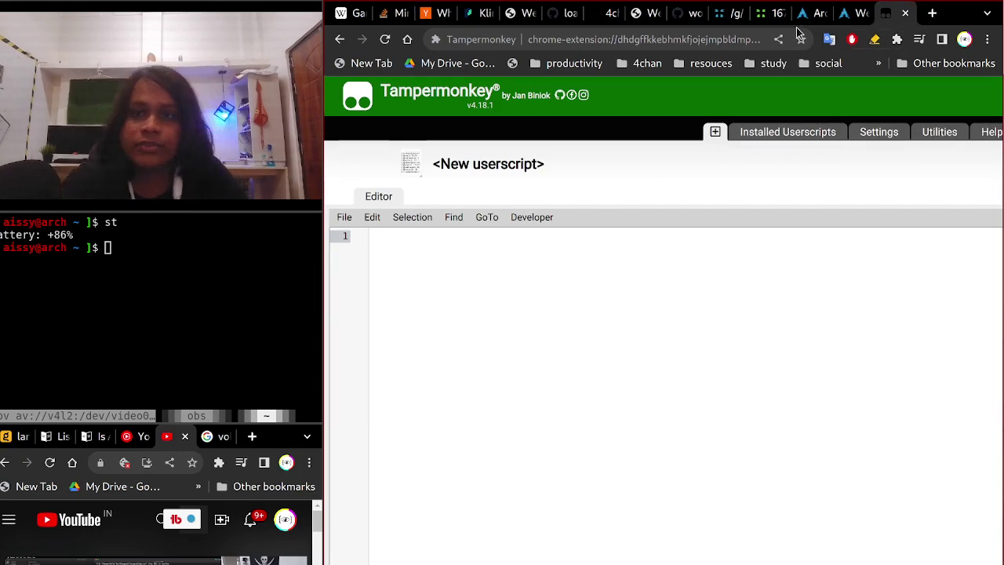
left_click(560, 14)
scroll(476, 318, "up", 6)
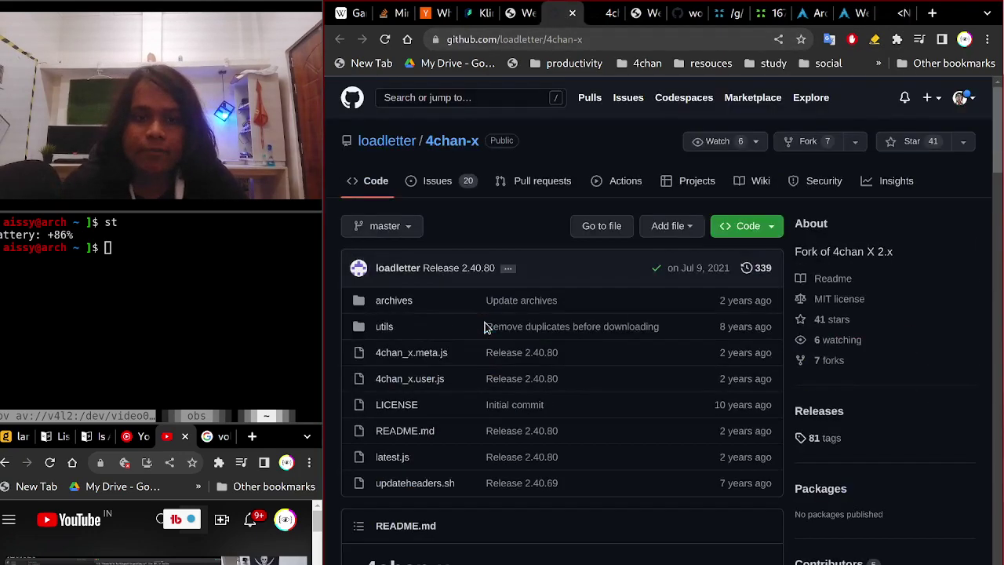
Open 4chan_x.user.js on GitHub, scroll through its source, and select the whole page.
left_click(406, 379)
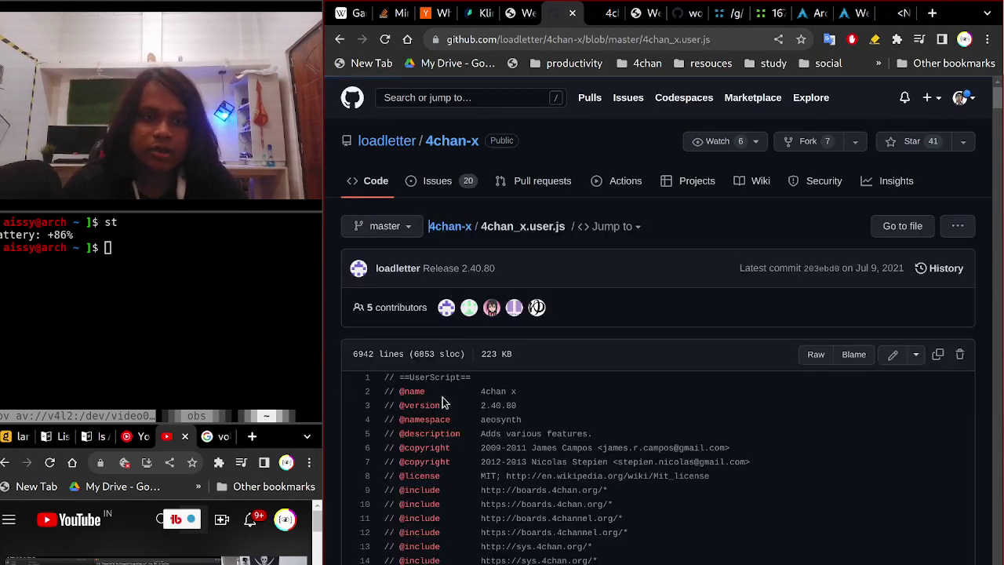
scroll(442, 402, "down", 5)
scroll(442, 402, "up", 5)
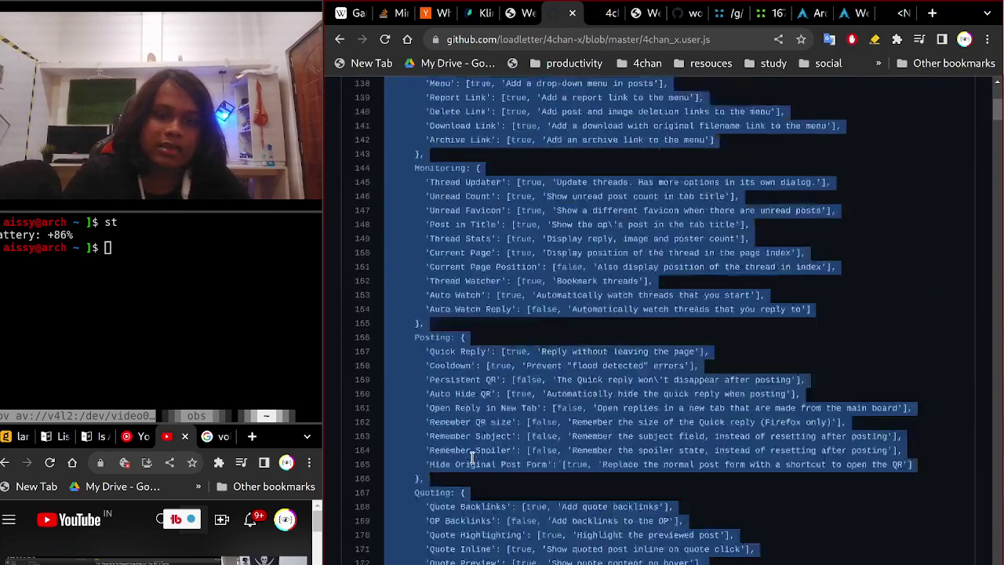
scroll(460, 486, "down", 20)
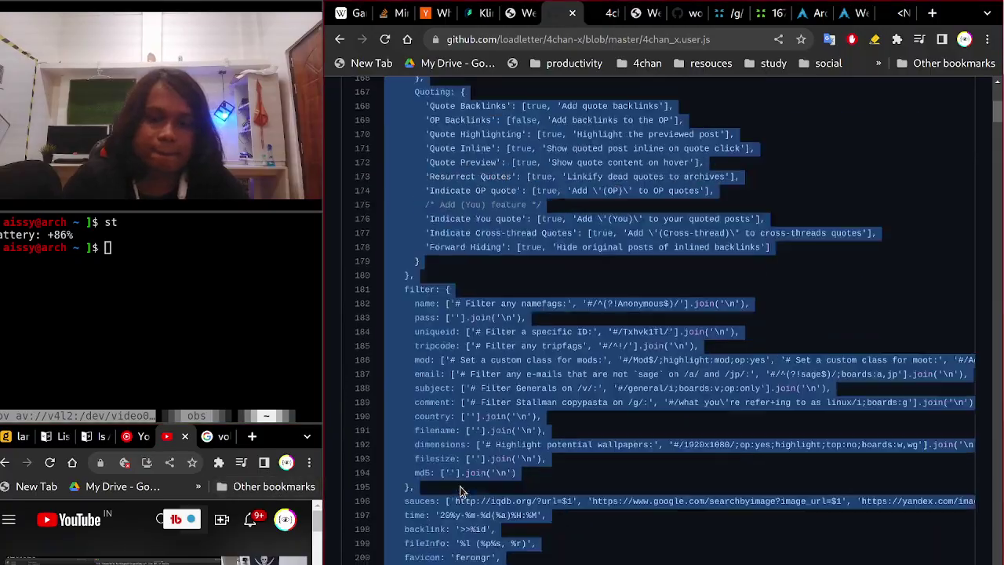
left_click(553, 474)
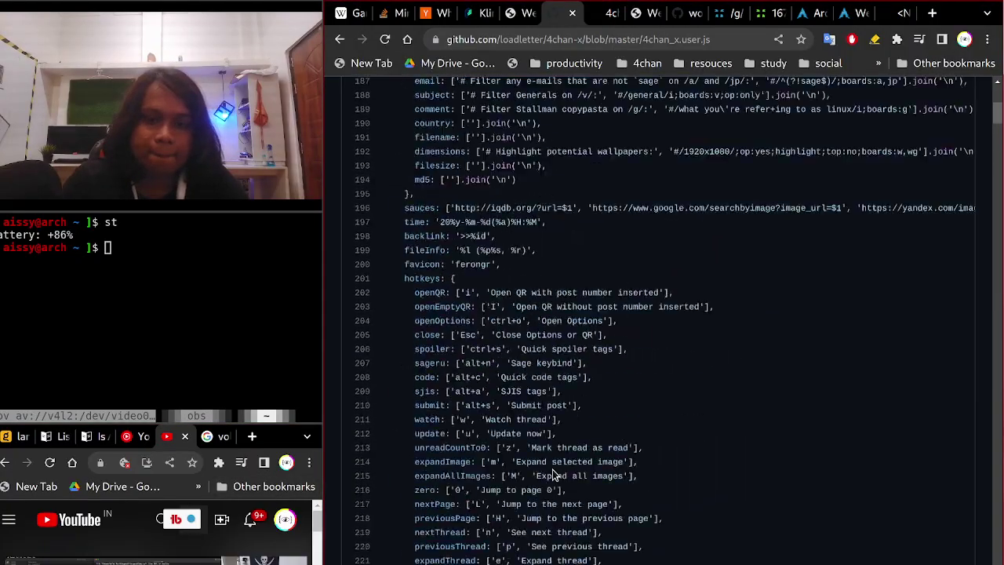
scroll(553, 469, "up", 20)
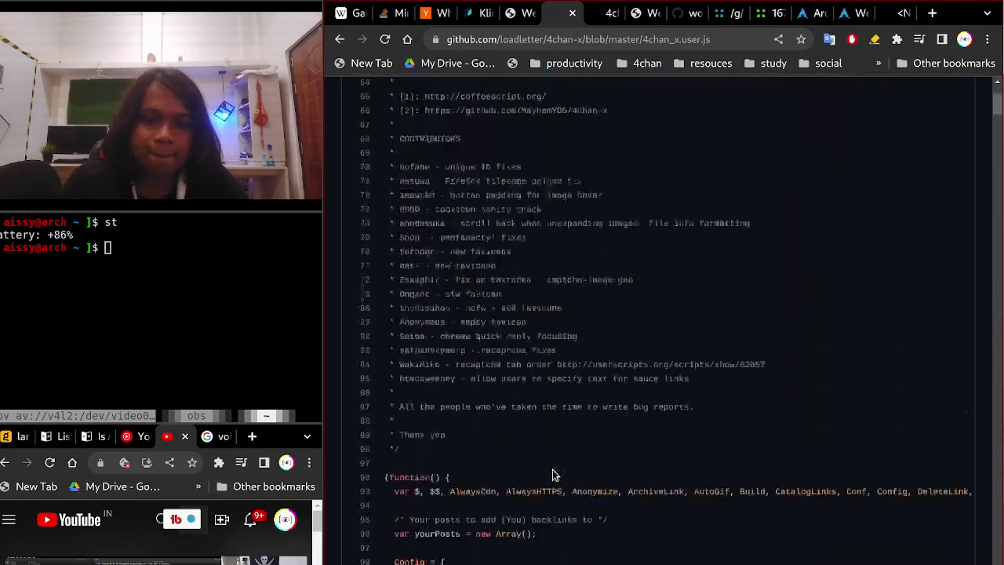
scroll(552, 474, "up", 15)
scroll(552, 475, "down", 20)
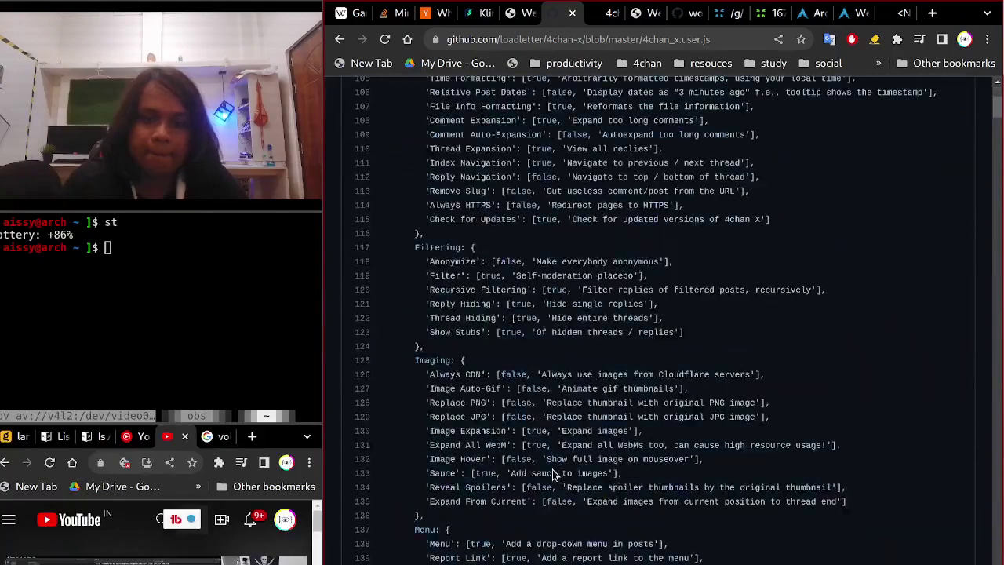
scroll(552, 473, "up", 10)
scroll(553, 469, "down", 5)
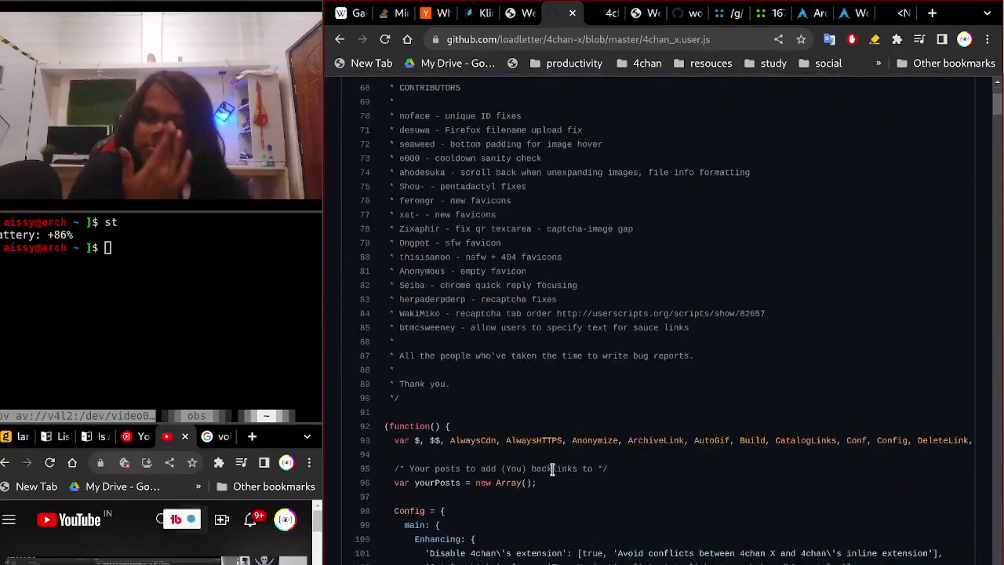
key("ctrl+a")
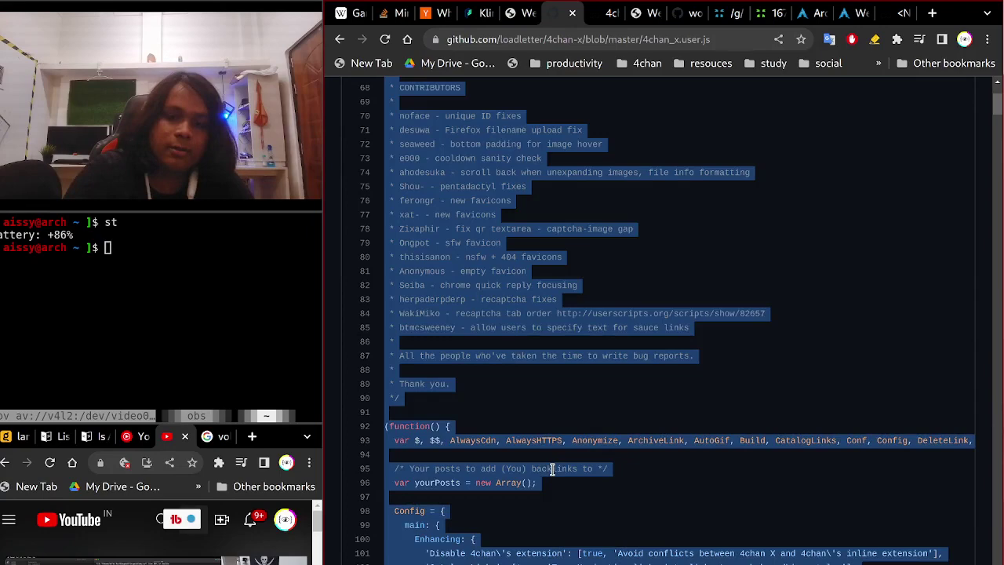
scroll(552, 469, "down", 20)
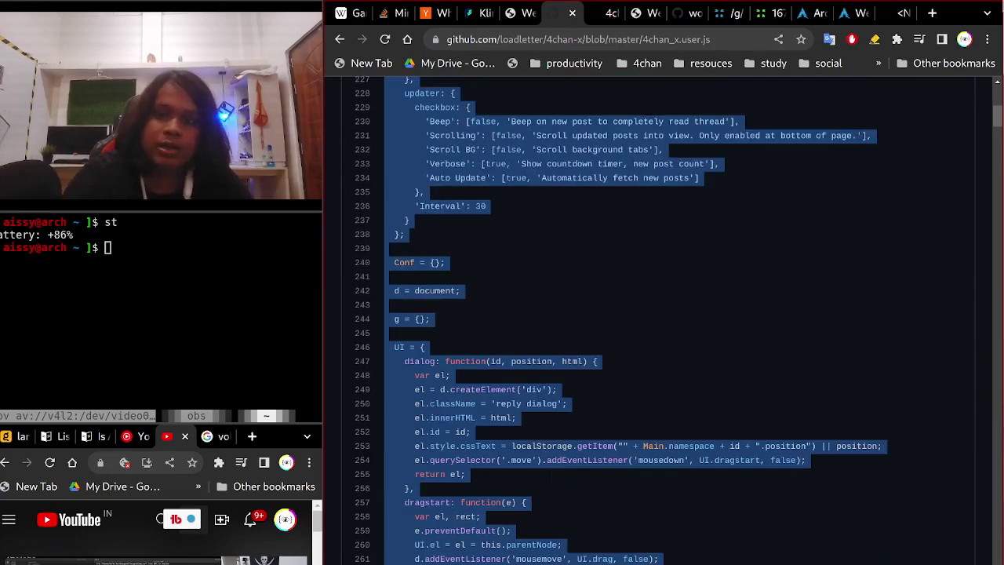
Paste into the new userscript, then delete the accidentally pasted mpv command.
left_click(886, 12)
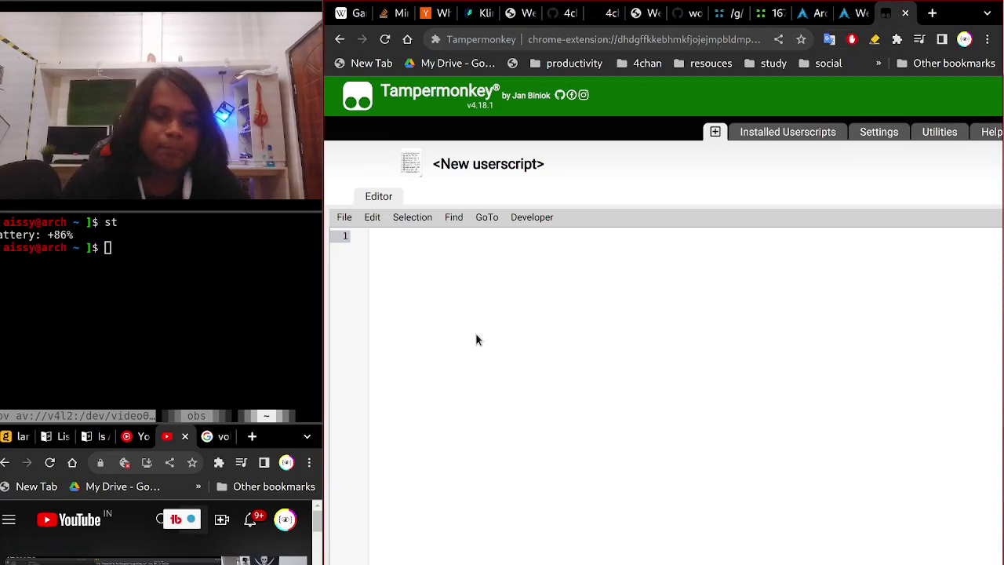
type("mpv av://v4l2:/dev/video0 --profile=low-latency --untimed")
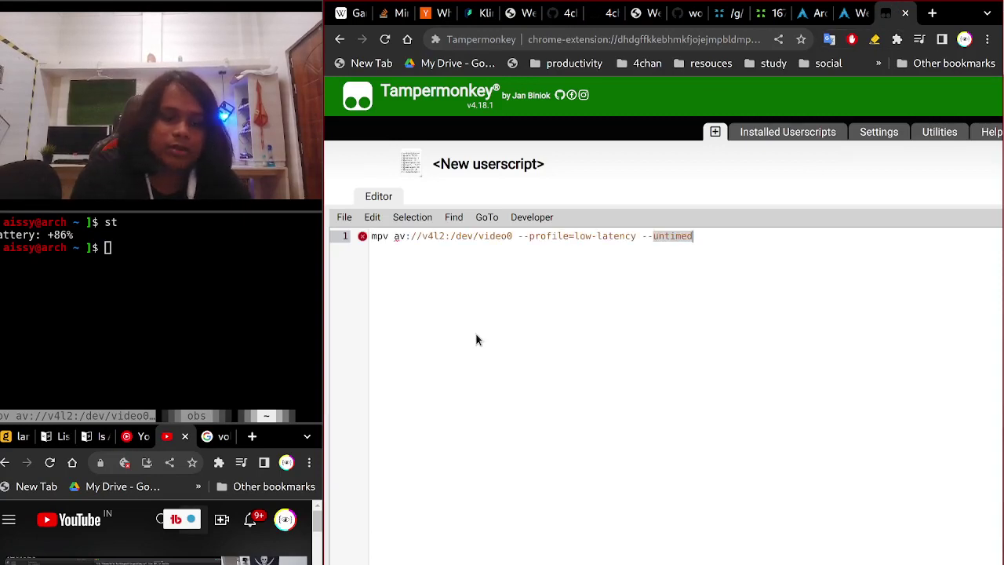
key("ctrl+a")
key("BackSpace")
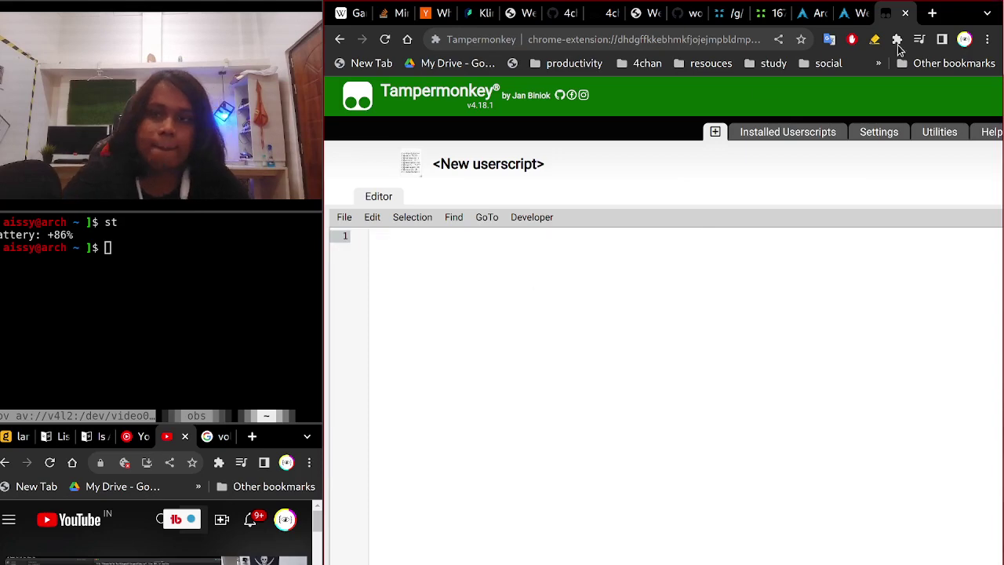
Reselect the full 4chan_x.user.js page text on GitHub and paste it into the userscript.
left_click(547, 22)
triple_click(516, 178)
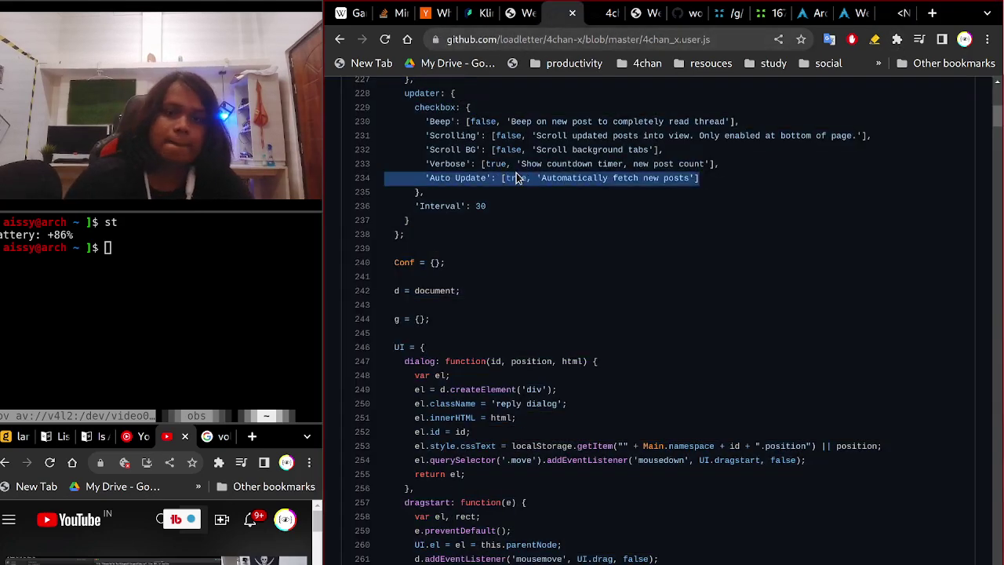
left_click(516, 178)
key("ctrl+a")
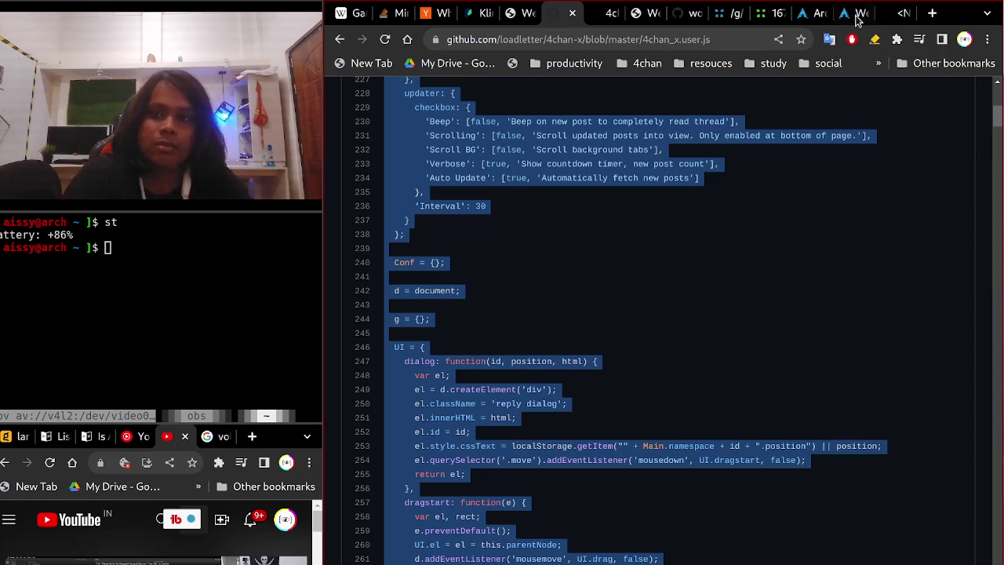
left_click(901, 14)
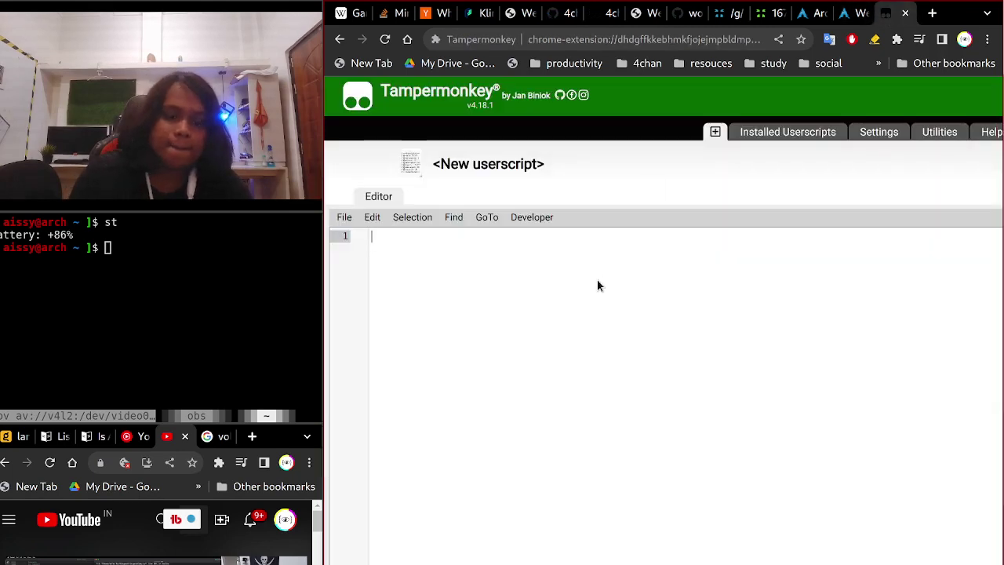
key("ctrl+v")
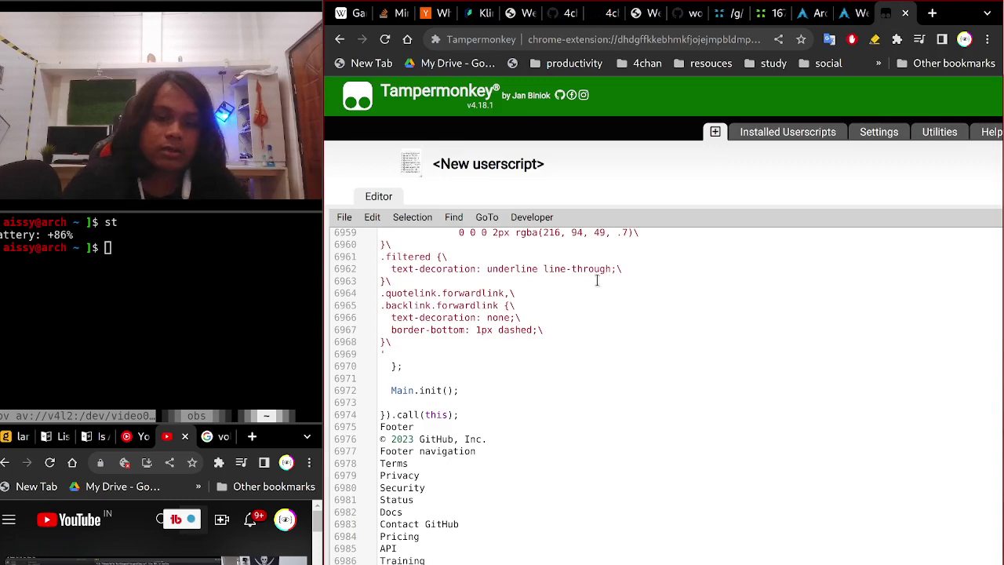
Delete the trailing GitHub footer text from line 6975 onward.
left_click_drag(381, 426, 549, 564)
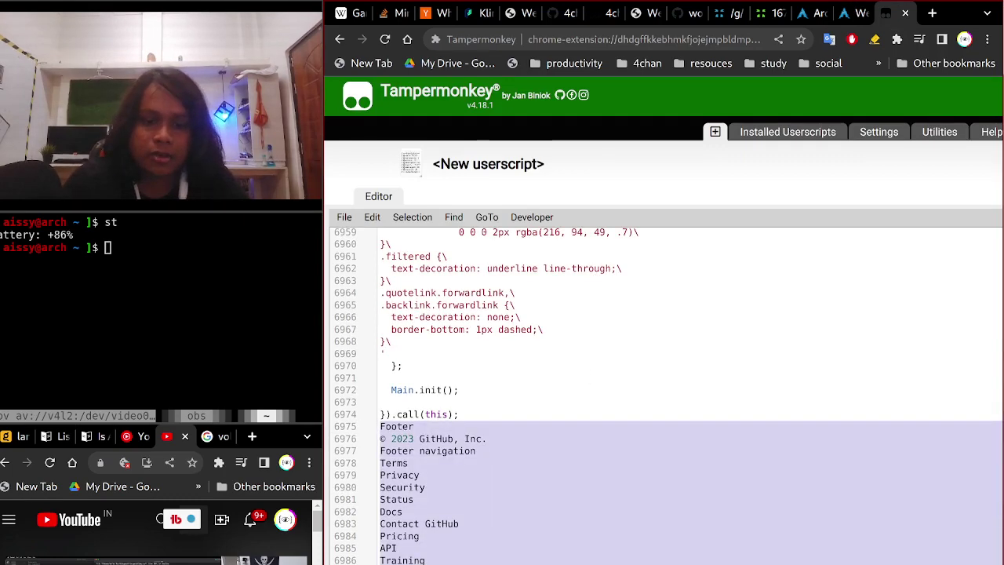
key("Delete")
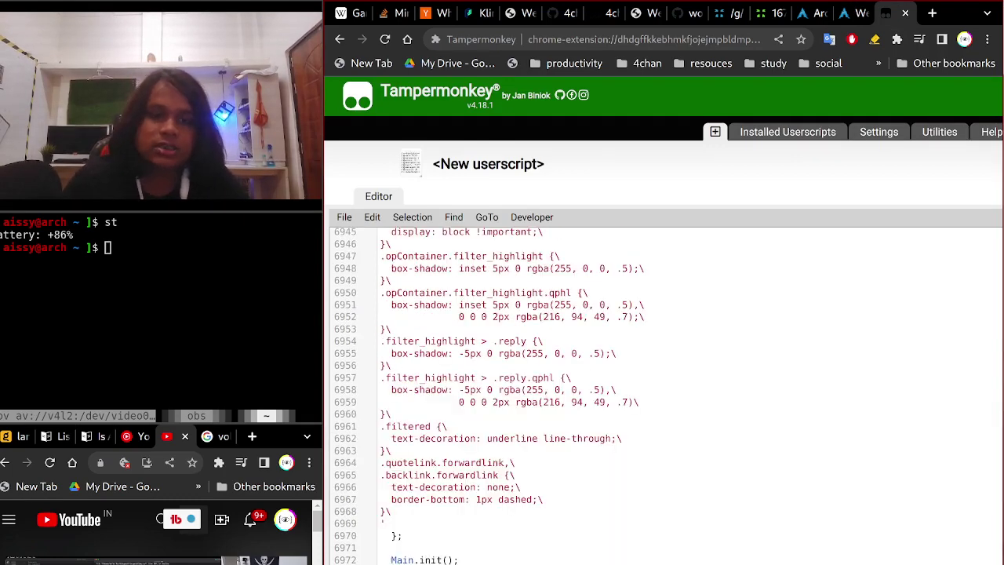
scroll(795, 494, "up", 20)
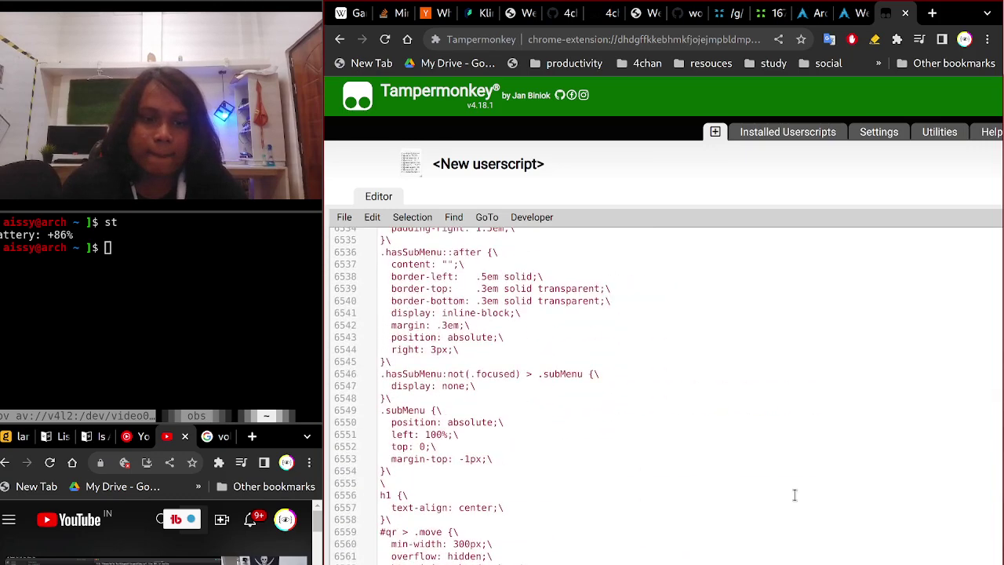
scroll(794, 494, "up", 20)
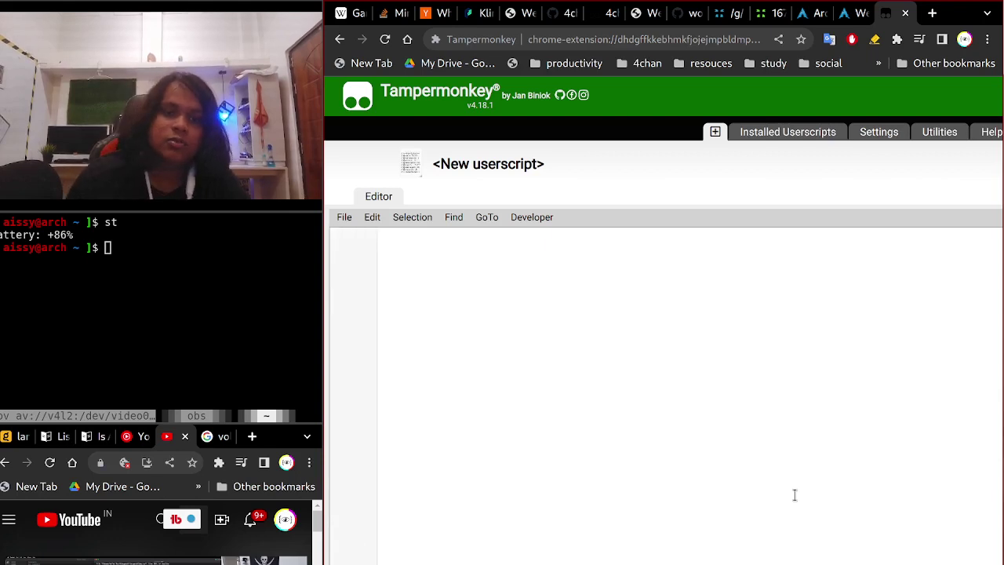
Scroll the code back up to the Config section, then clear the entire userscript.
left_click(933, 438)
scroll(932, 438, "up", 20)
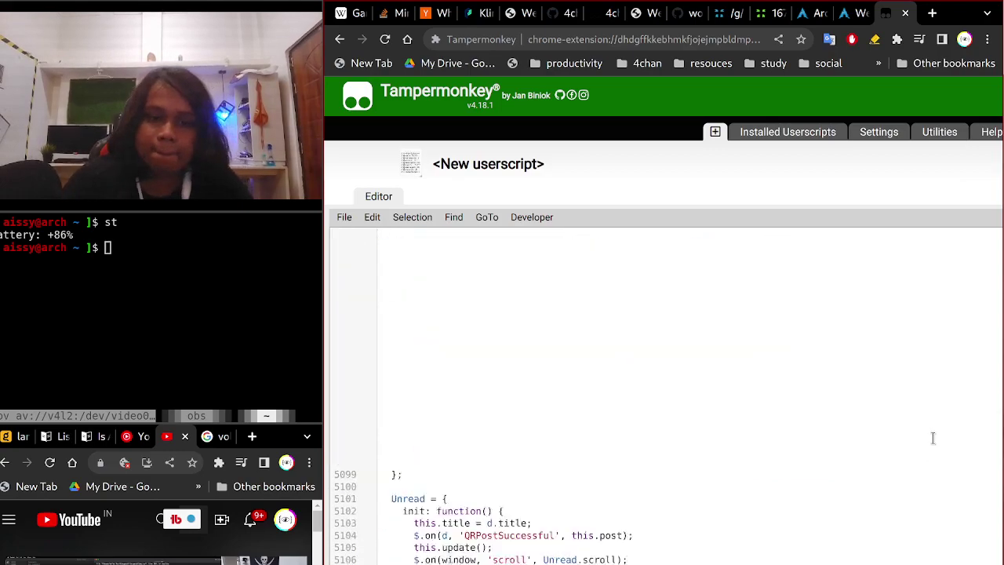
scroll(933, 438, "up", 20)
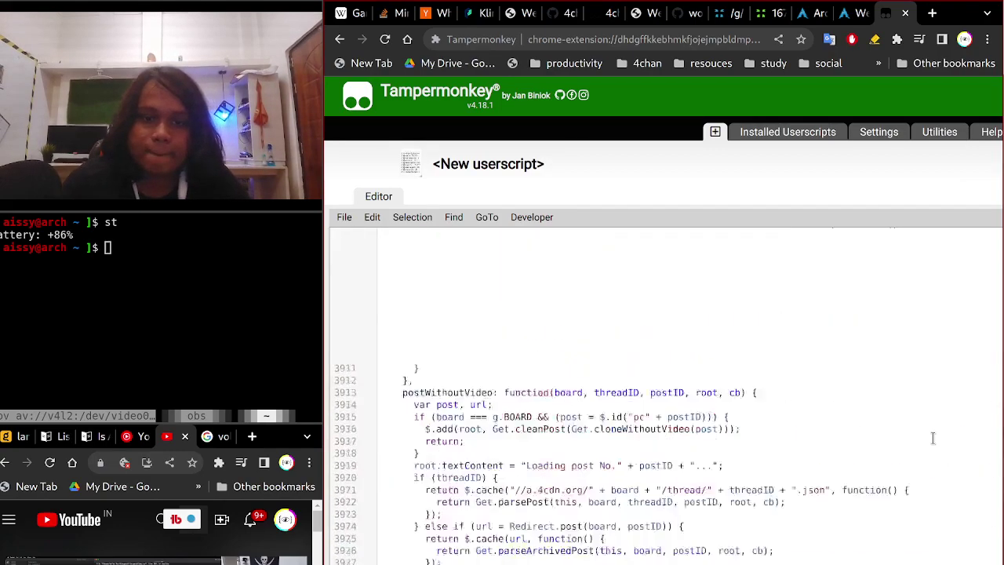
scroll(940, 466, "up", 20)
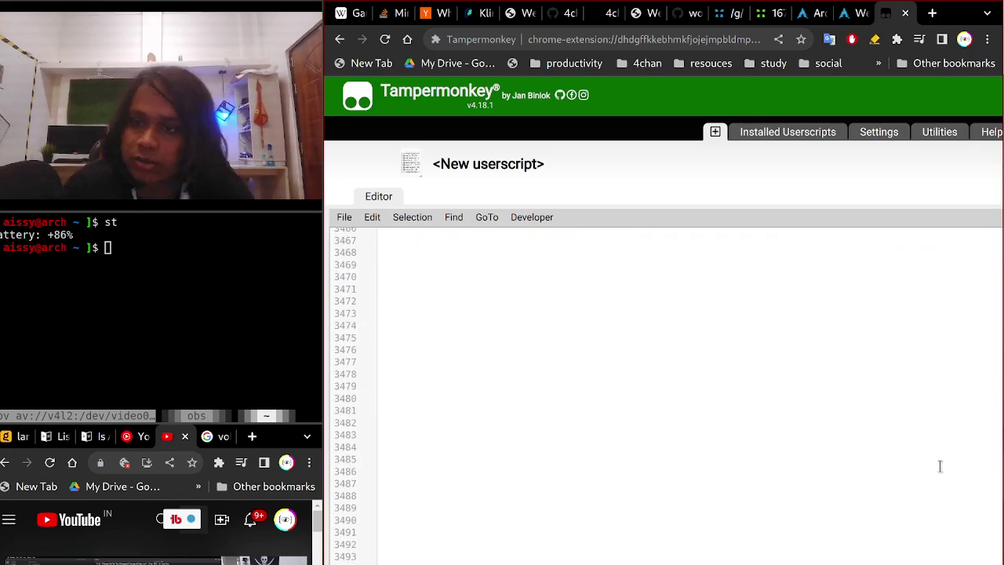
scroll(940, 466, "up", 20)
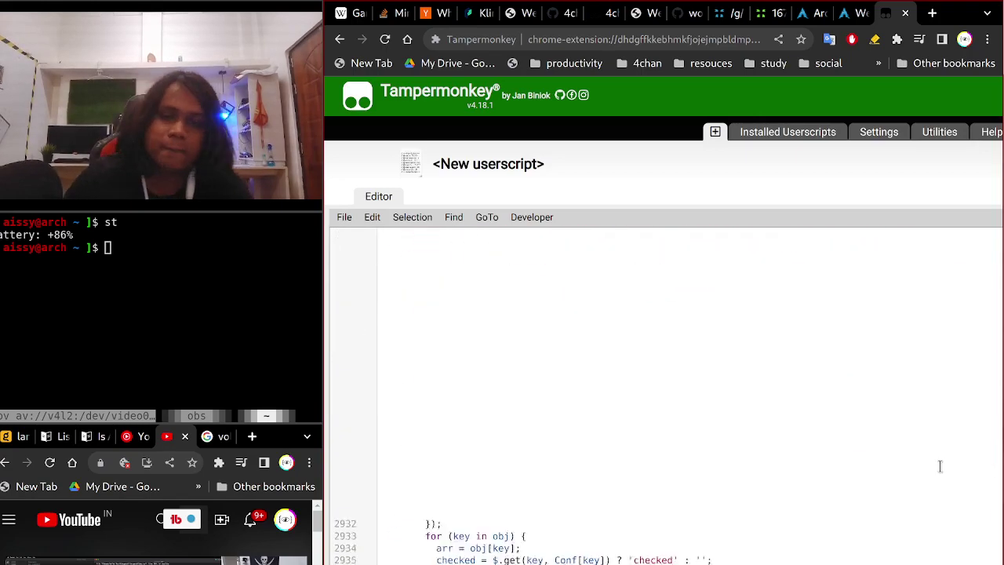
scroll(941, 466, "up", 10)
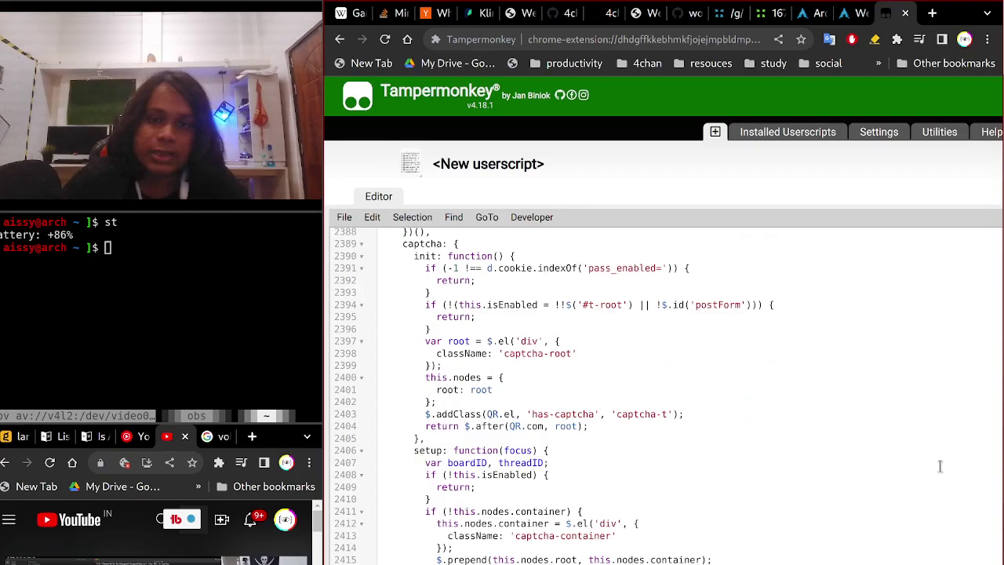
scroll(941, 465, "up", 20)
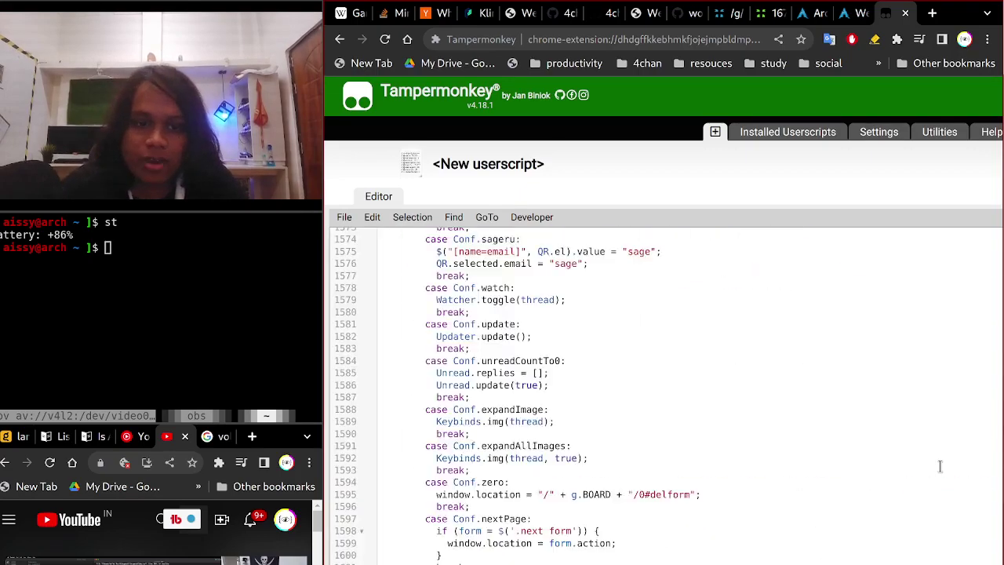
scroll(941, 466, "up", 20)
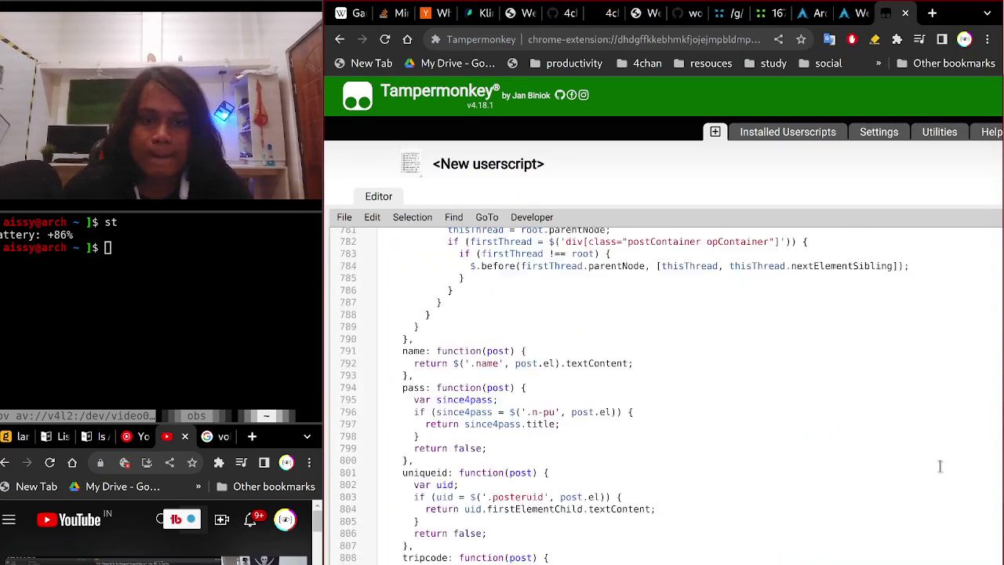
scroll(941, 466, "up", 20)
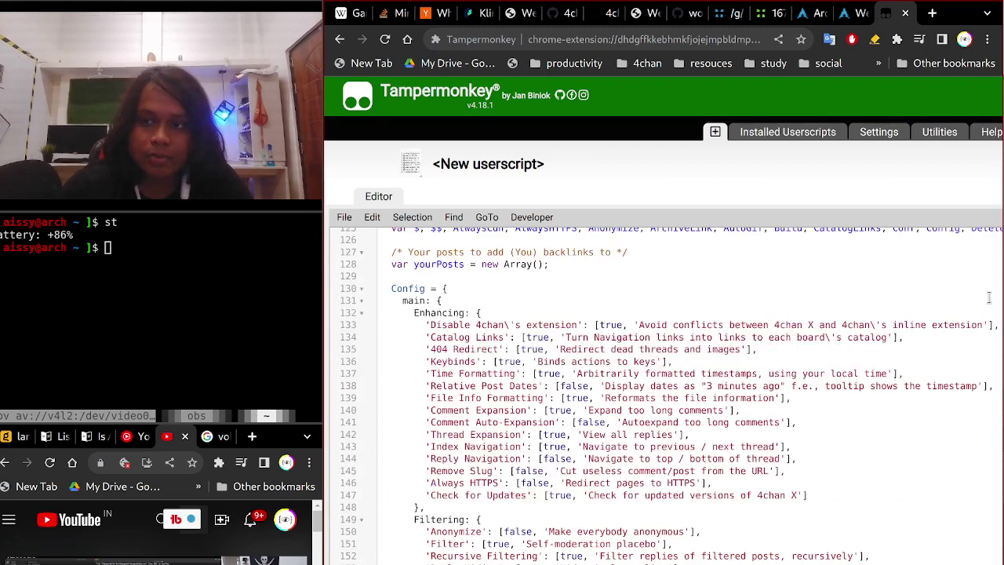
key("ctrl+a")
key("Delete")
Run htop to check system resource usage, then quit it.
key("ctrl+v")
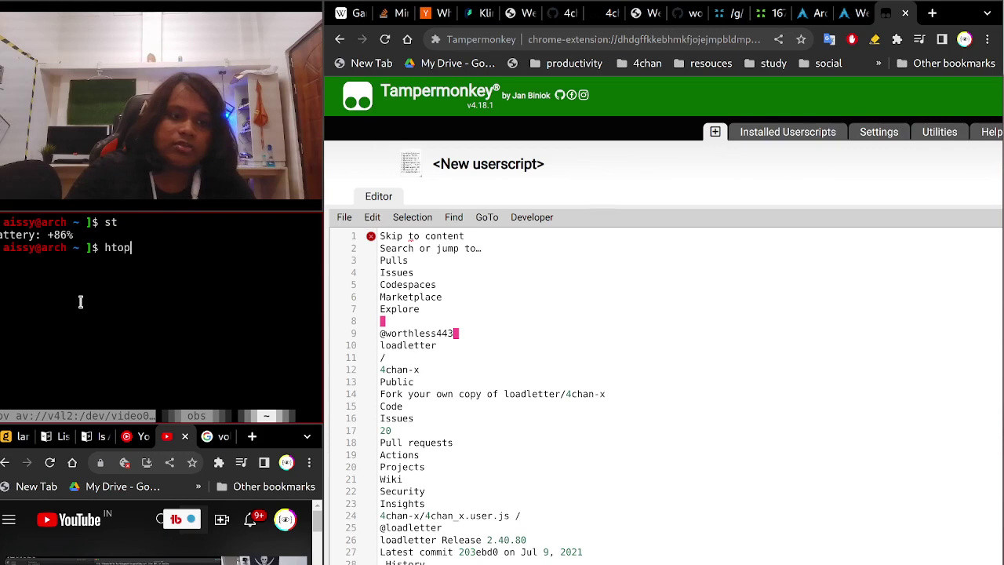
key("Return")
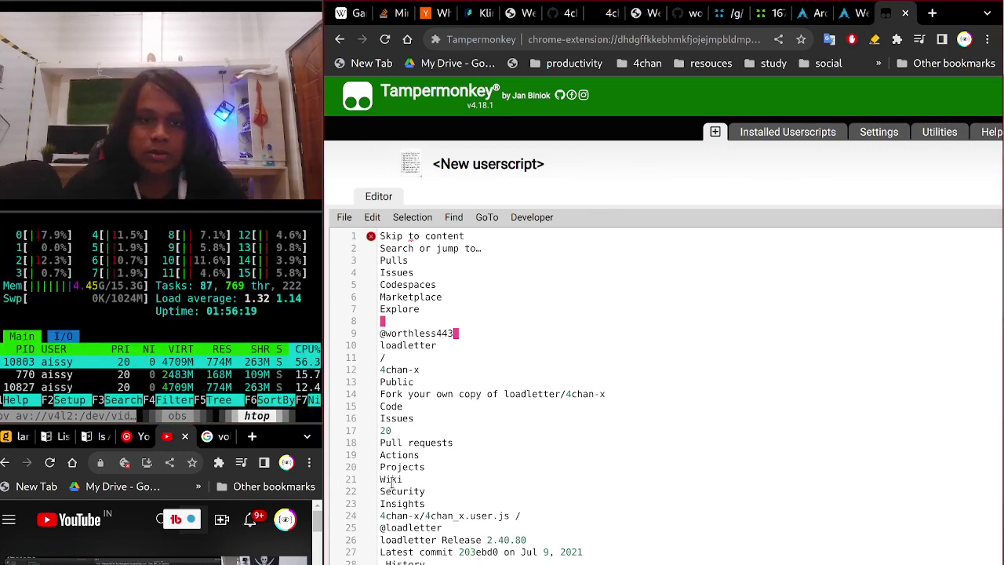
key("q")
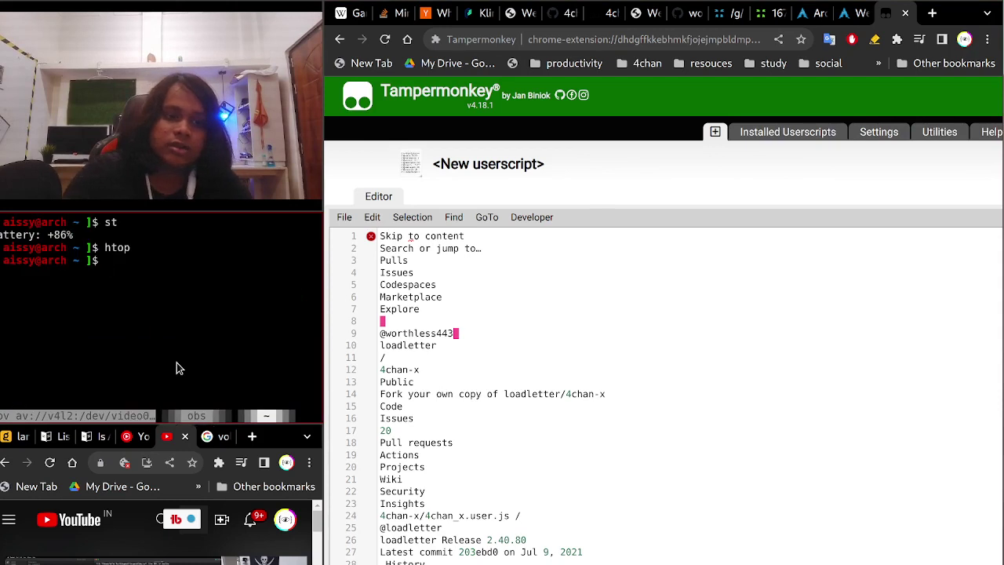
Run st twice for battery status, then st -m to show memory usage.
type("st")
key("Return")
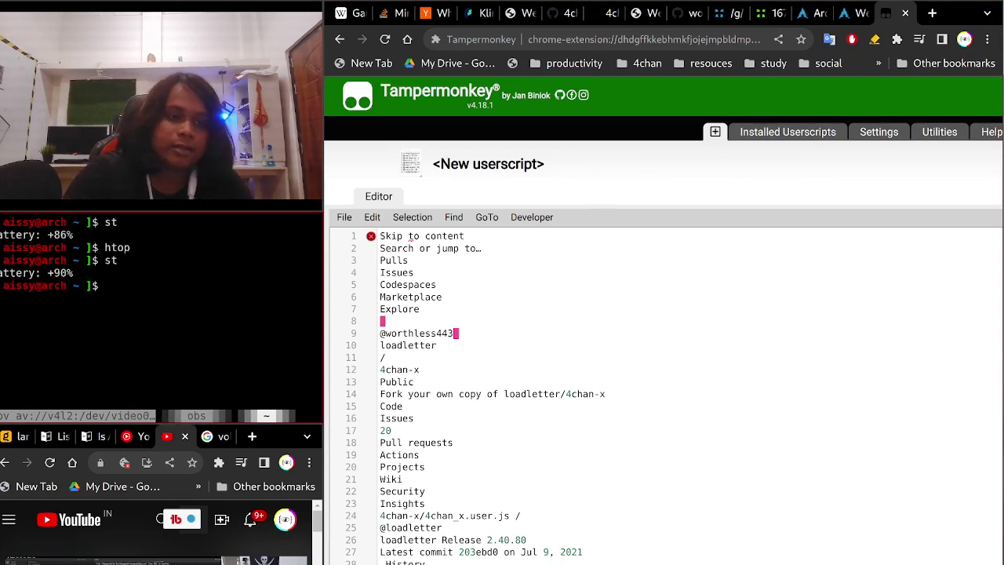
type("st")
key("Return")
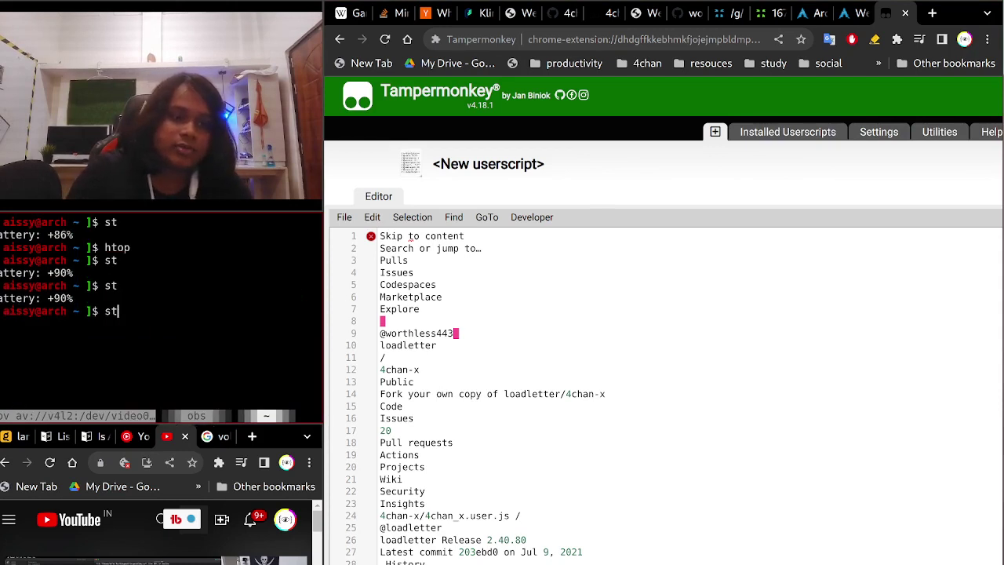
type("st m")
key("BackSpace")
type("0")
key("BackSpace")
type("-")
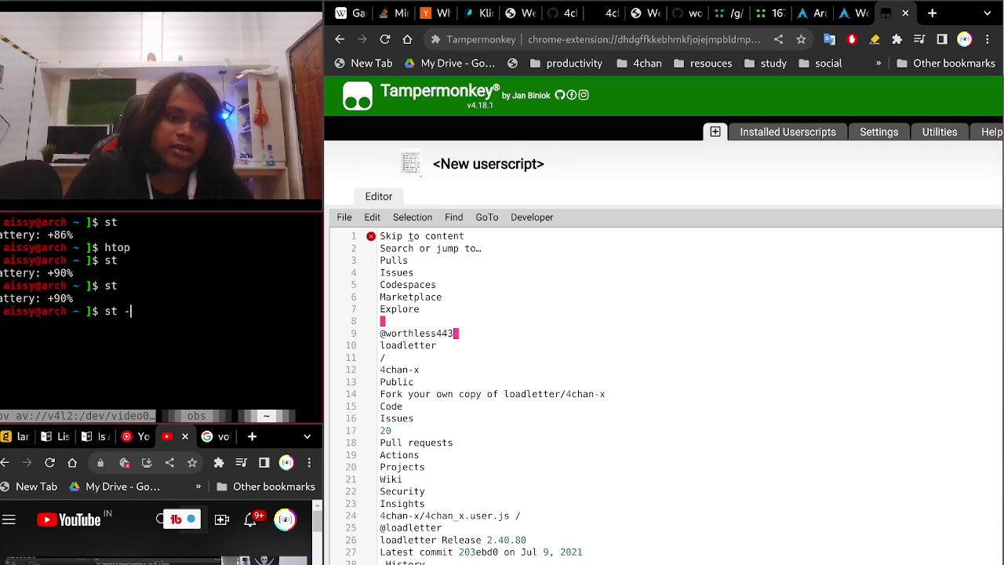
type("m")
key("Return")
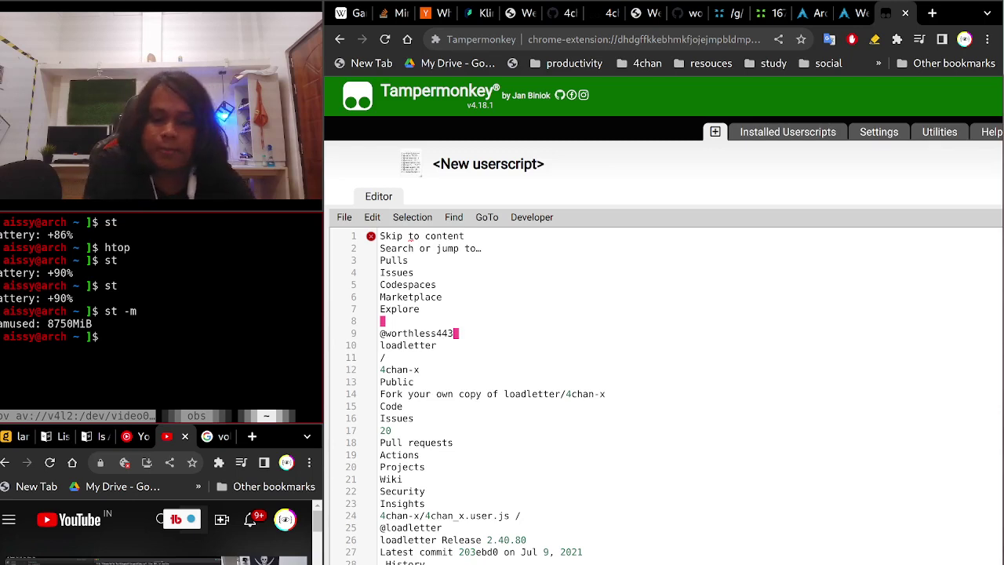
Restore the status bar, then run st -b and st -a, reporting +90% battery and 8856MiB used.
key("super+b")
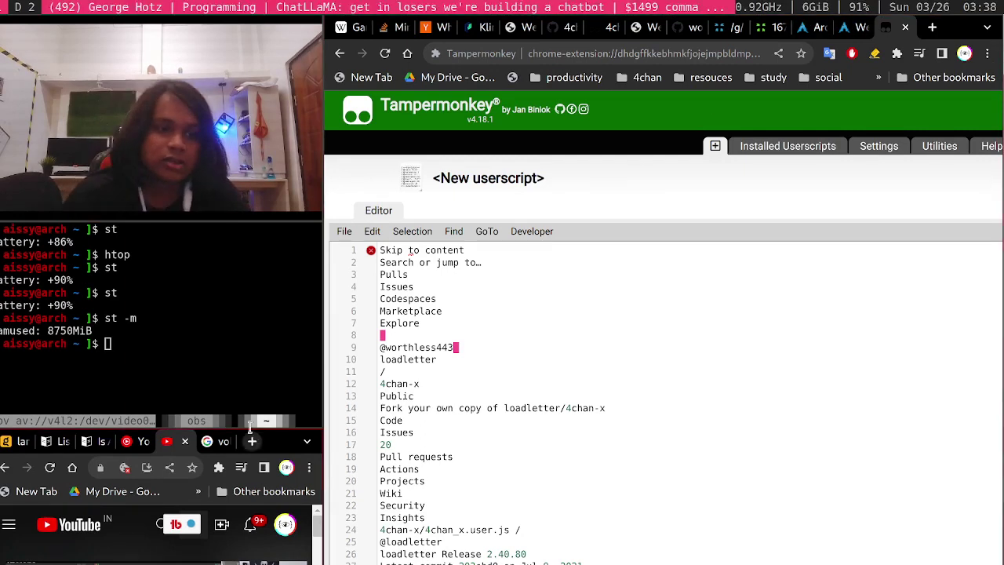
key("Return")
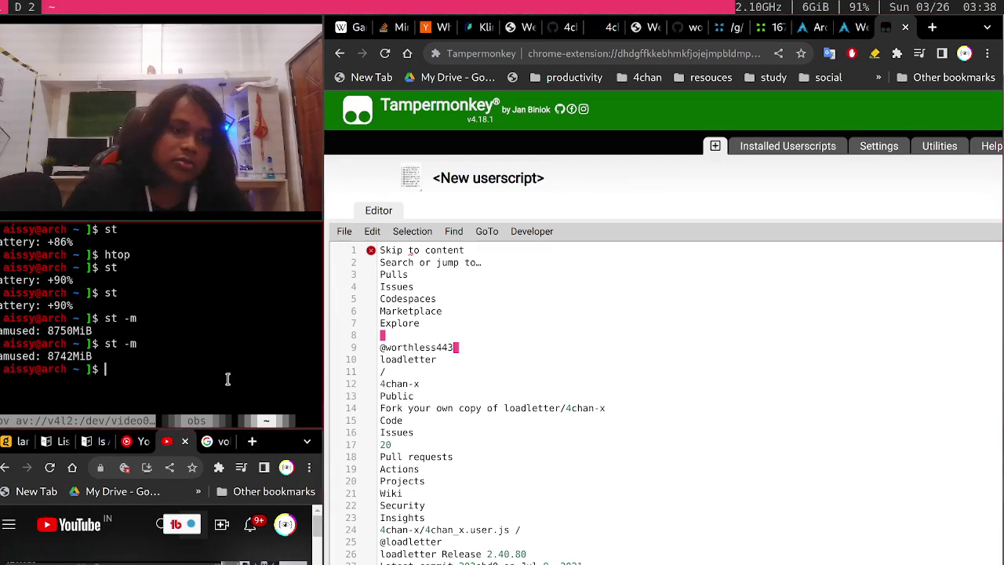
type("s")
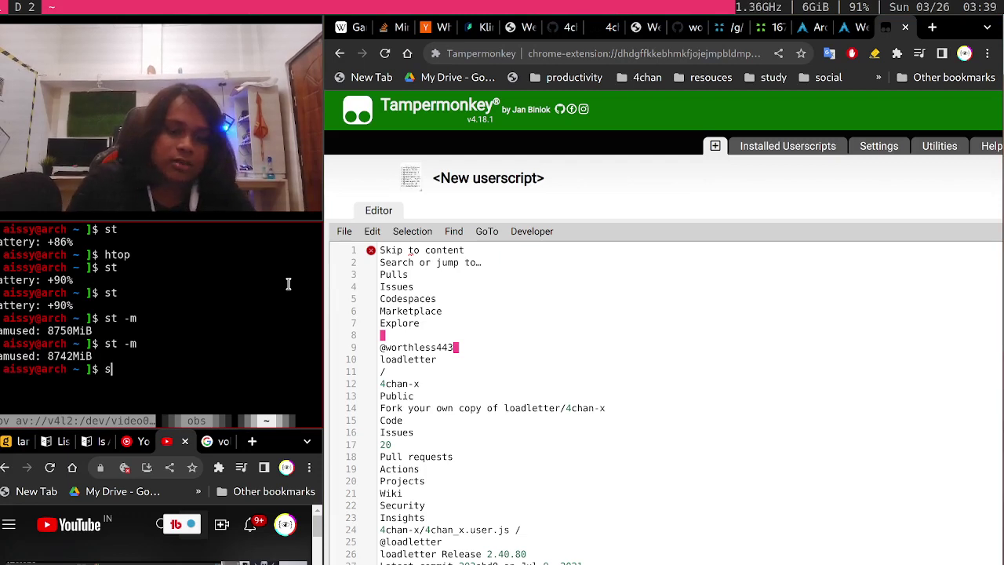
type("t 0")
key("BackSpace")
type("-")
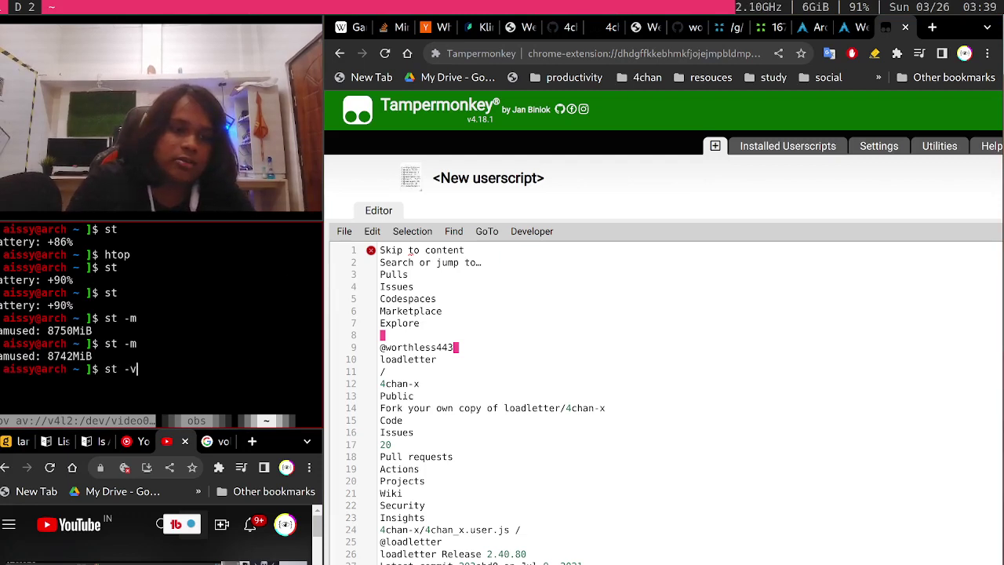
key("Return")
type("st -")
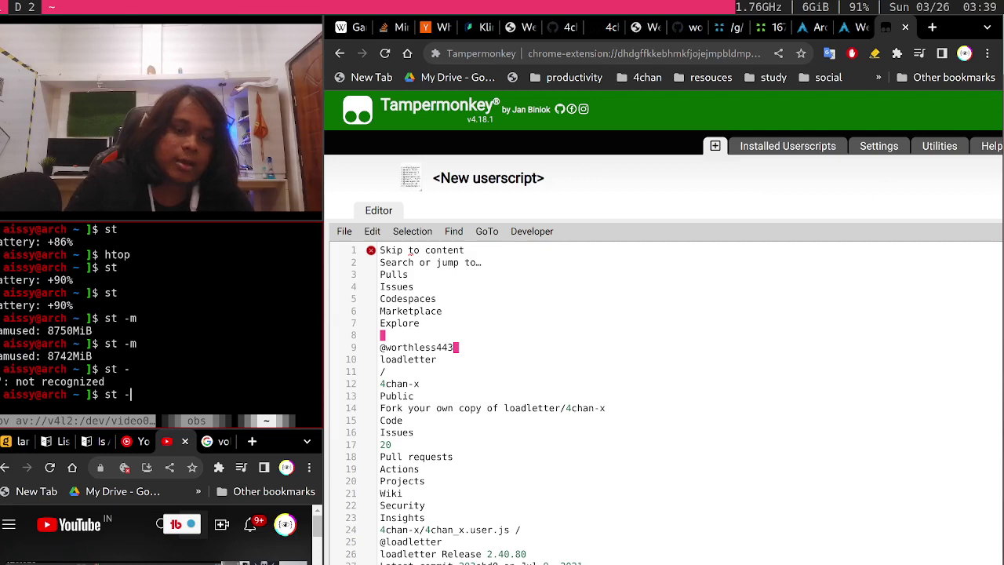
type("b")
key("Return")
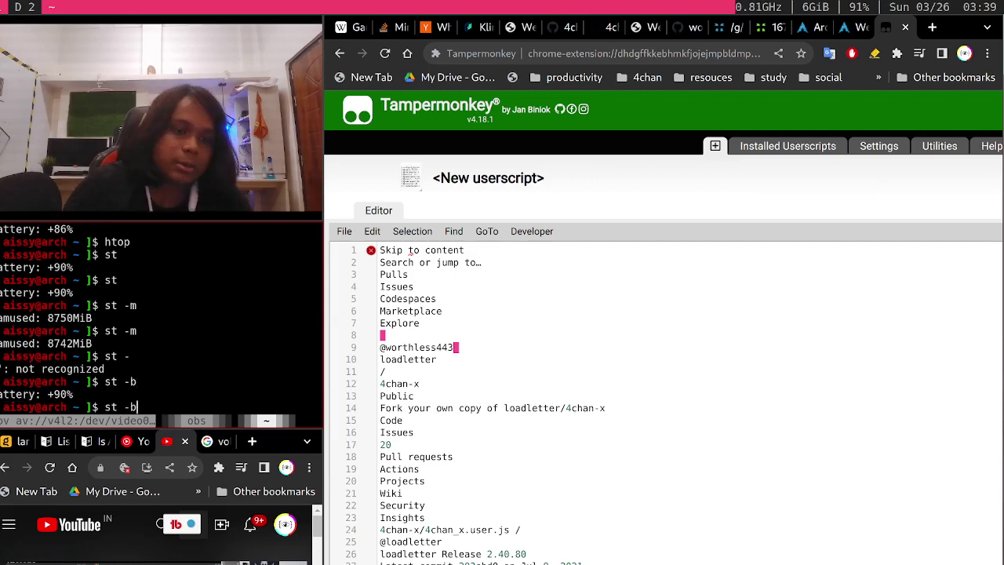
type("st -a")
key("Return")
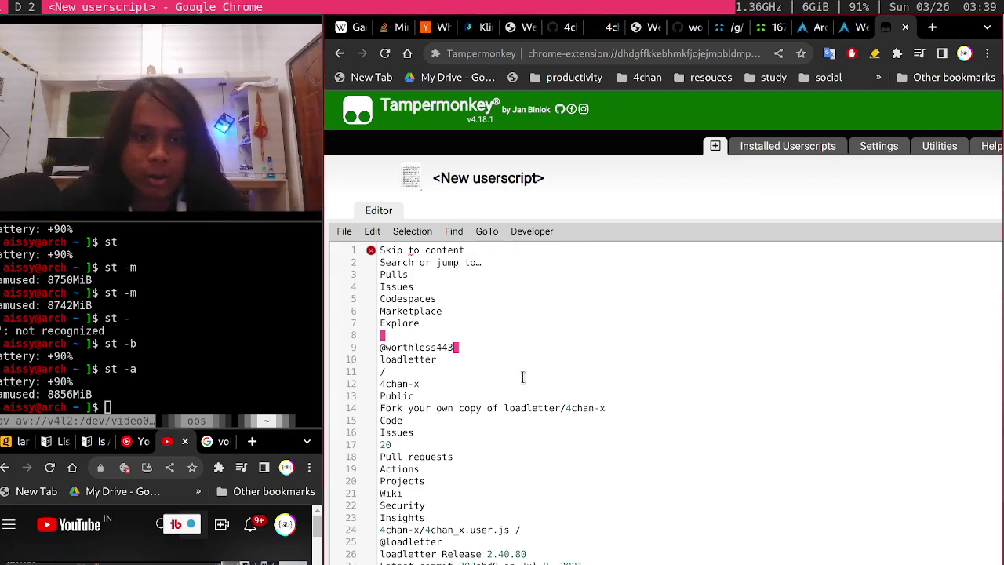
Delete every copied GitHub line above // ==UserScript==, including the blank first line, and save the script.
left_click_drag(381, 249, 558, 528)
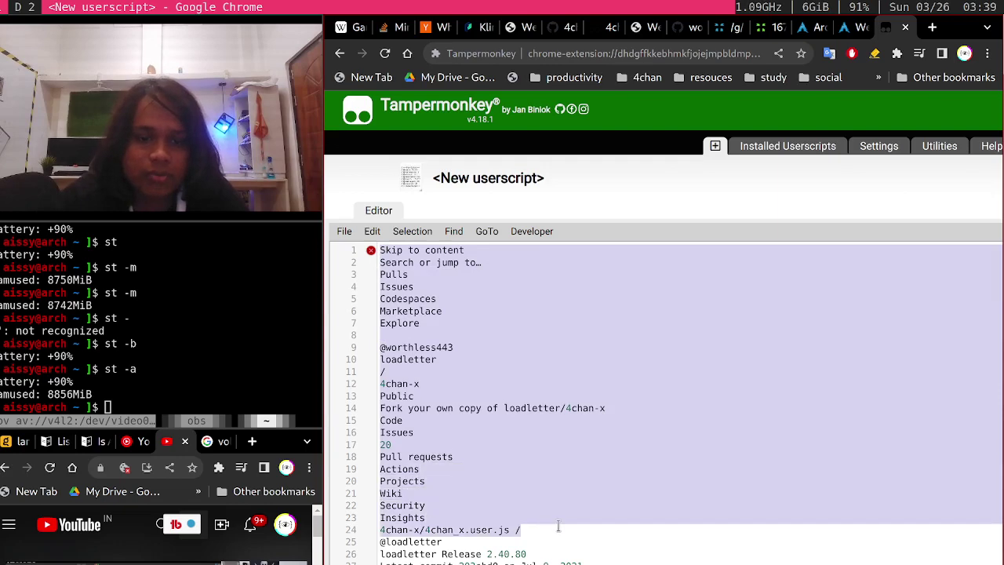
key("BackSpace")
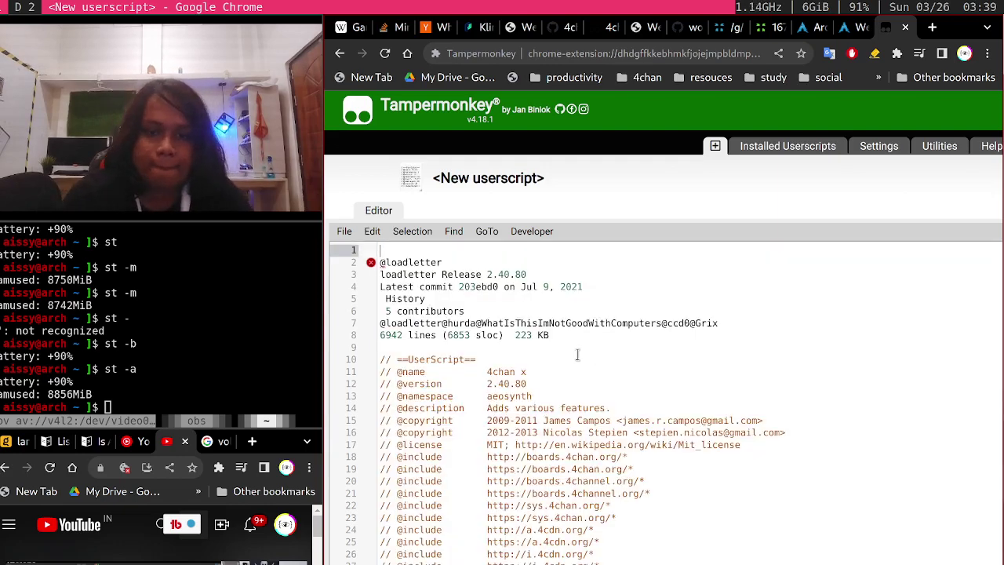
left_click_drag(383, 347, 334, 205)
key("BackSpace")
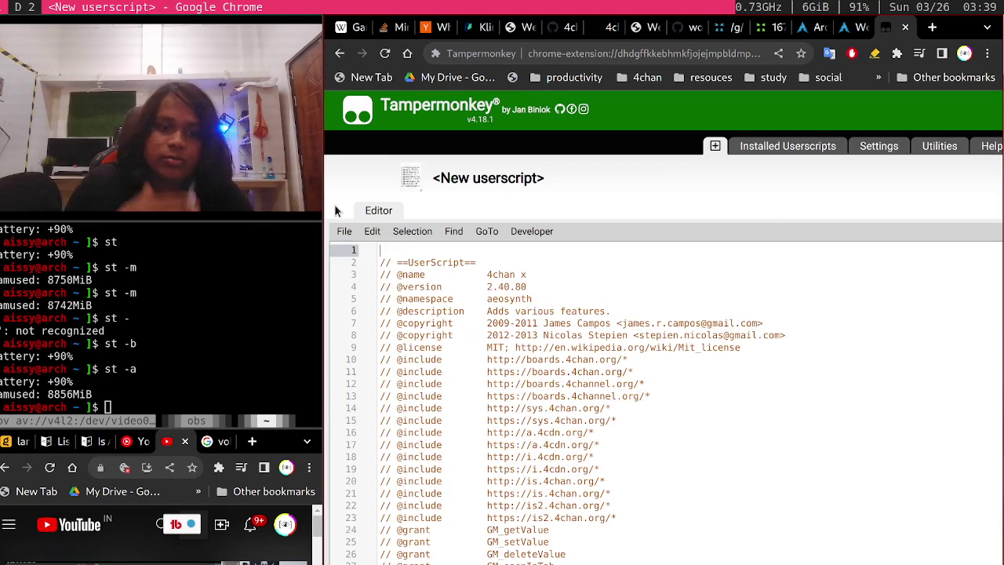
key("Delete")
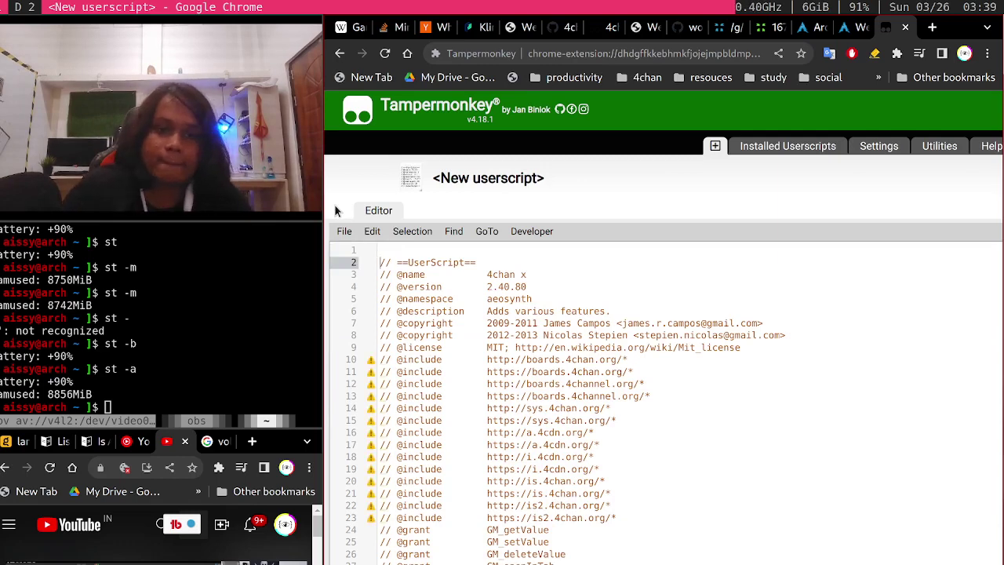
key("Down")
key("Down")
key("Down")
key("Down")
key("Down")
key("Down")
key("Down")
key("Down")
key("Down")
key("Down")
key("Down")
key("Down")
key("Down")
key("Down")
key("Down")
key("Down")
key("Down")
key("Down")
key("Down")
key("Down")
key("Down")
key("Down")
key("Down")
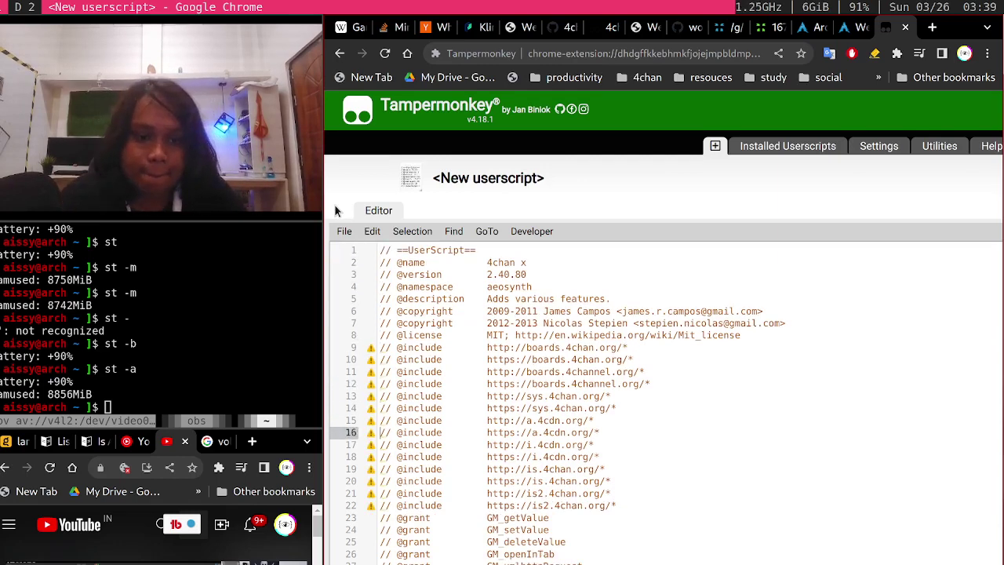
scroll(335, 204, "right", 2)
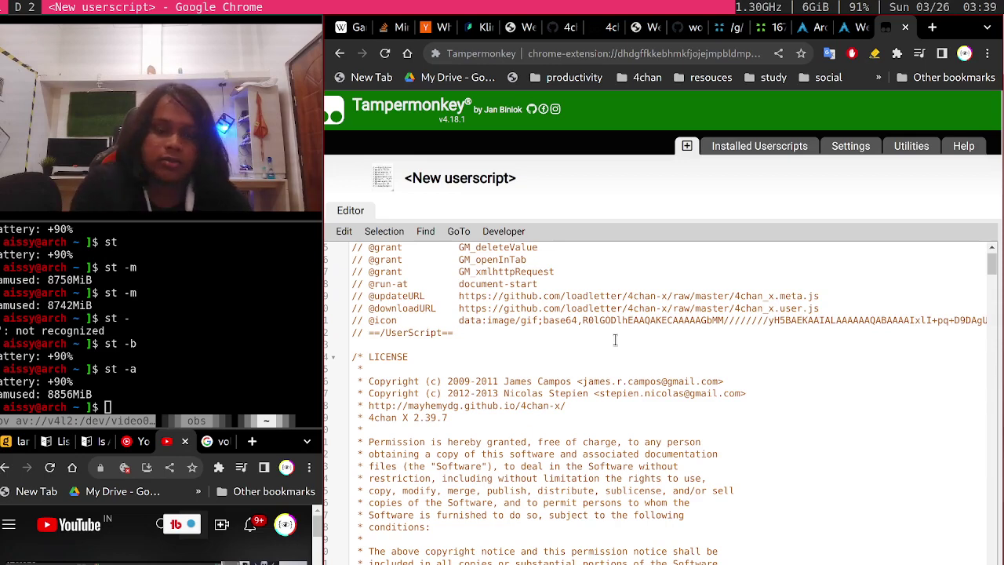
key("ctrl+s")
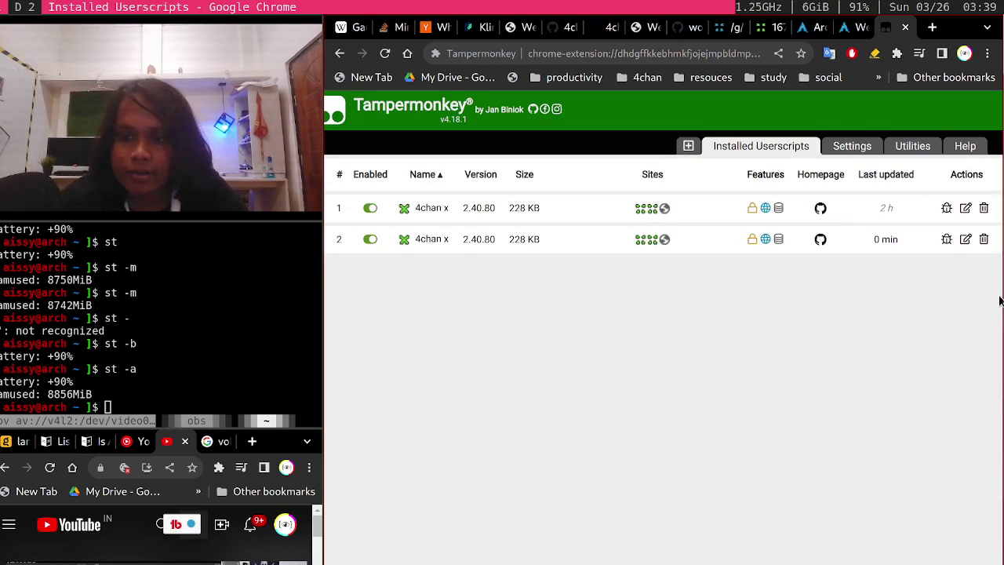
Trash the second 4chan x 2.40.80 entry and open the first one's source at its config options.
left_click(984, 239)
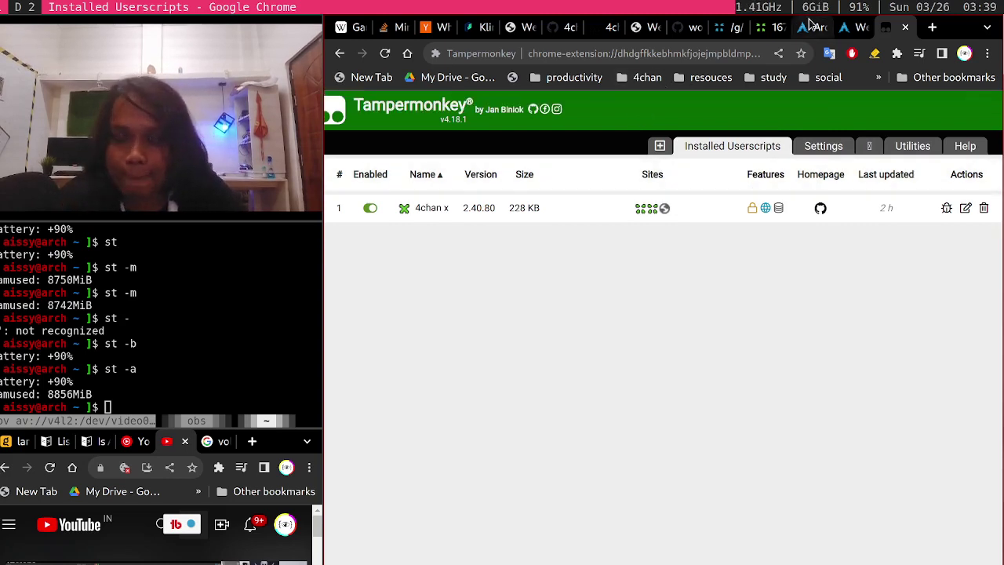
left_click(966, 208)
scroll(761, 392, "down", 20)
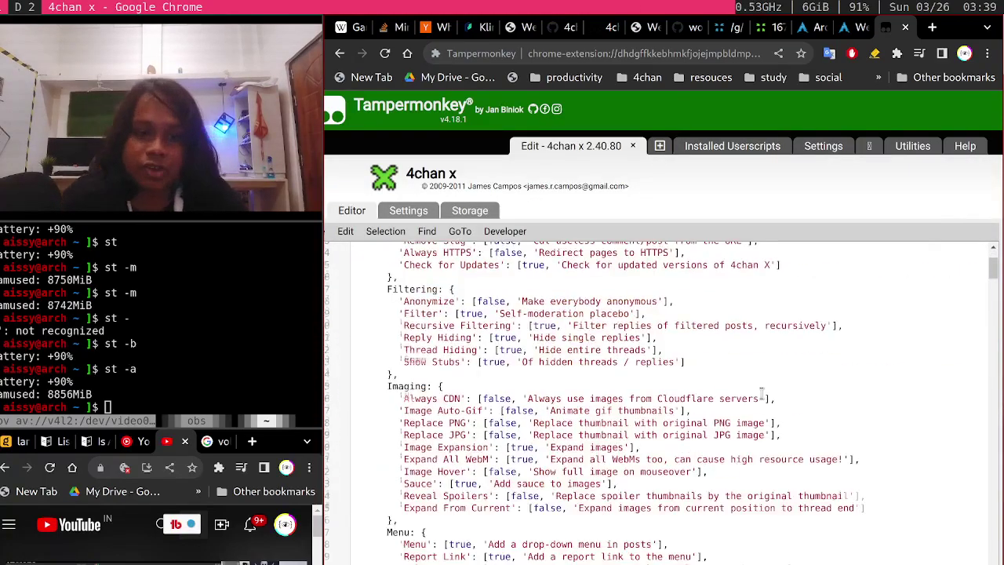
scroll(761, 392, "up", 10)
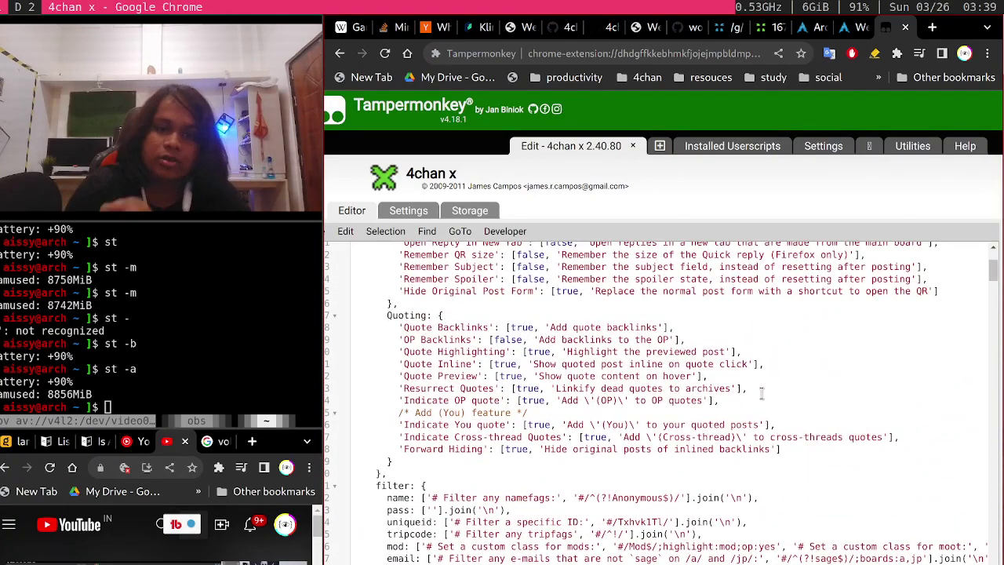
scroll(761, 393, "up", 3)
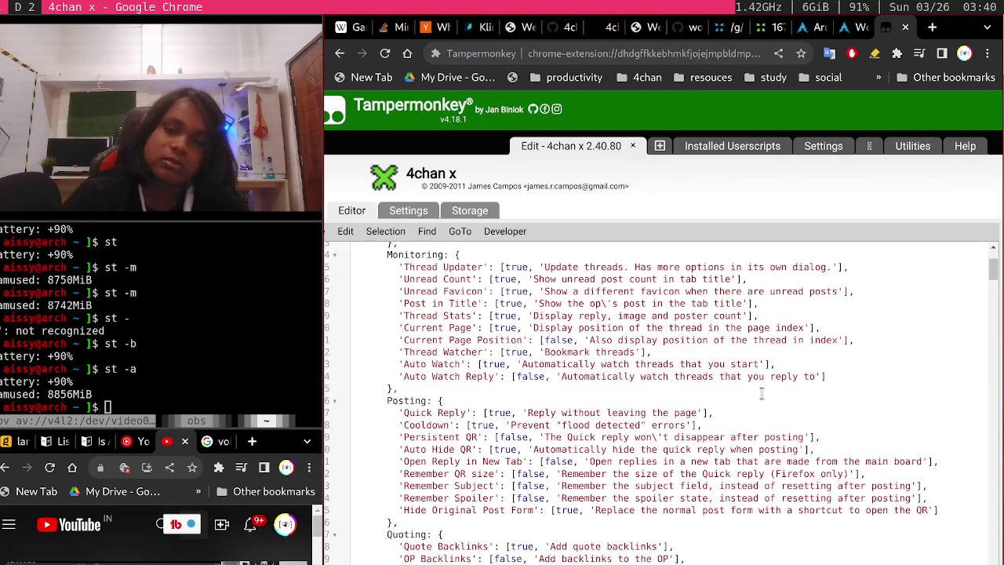
Switch through the GitHub and wiki tabs to the 4chan_x.user.js source page.
left_click(681, 34)
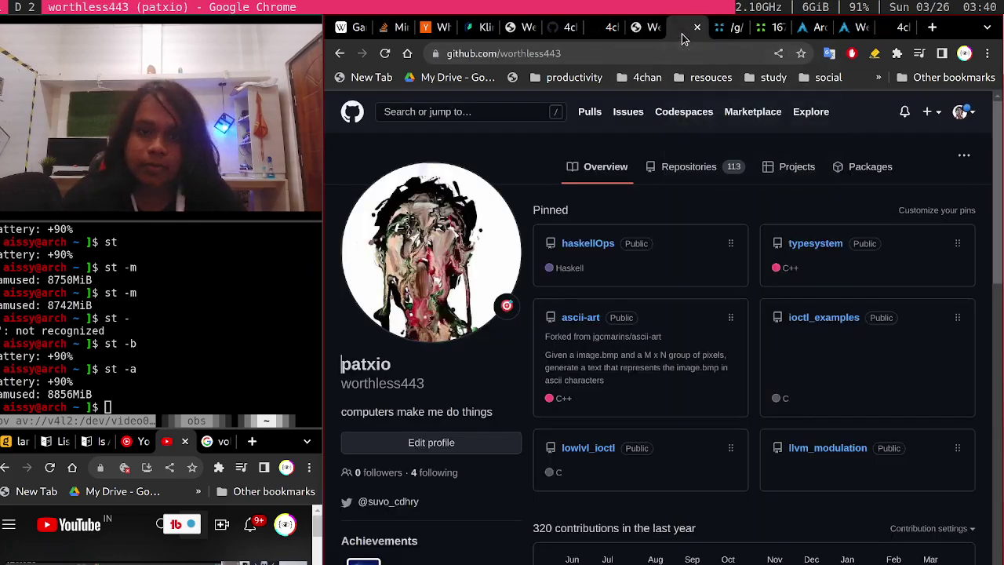
left_click(649, 31)
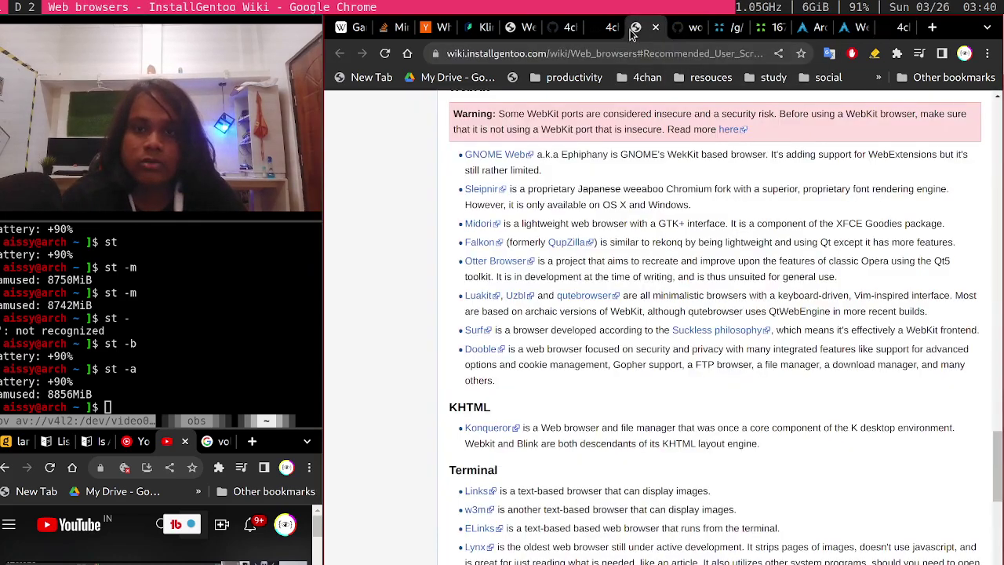
left_click(694, 29)
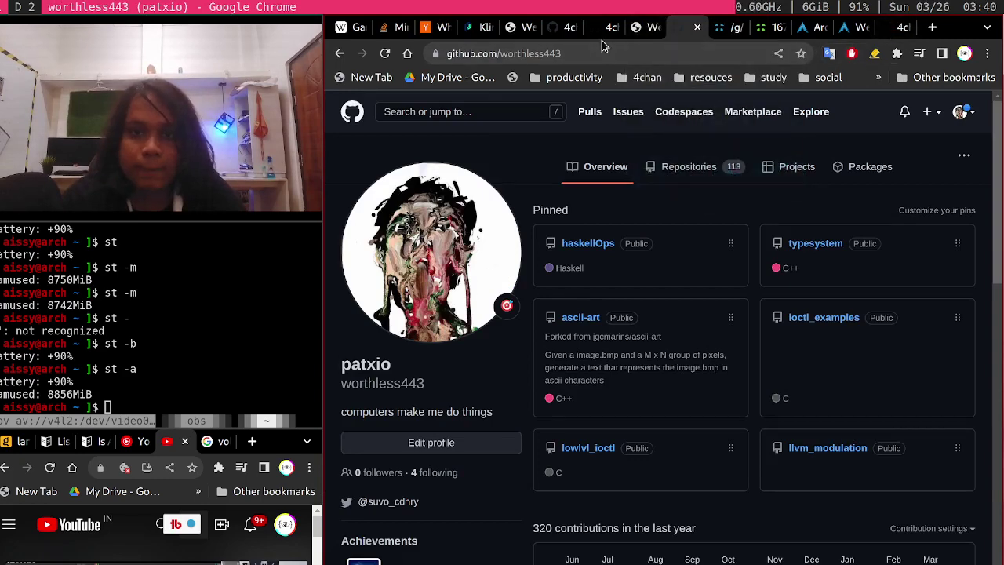
left_click(560, 28)
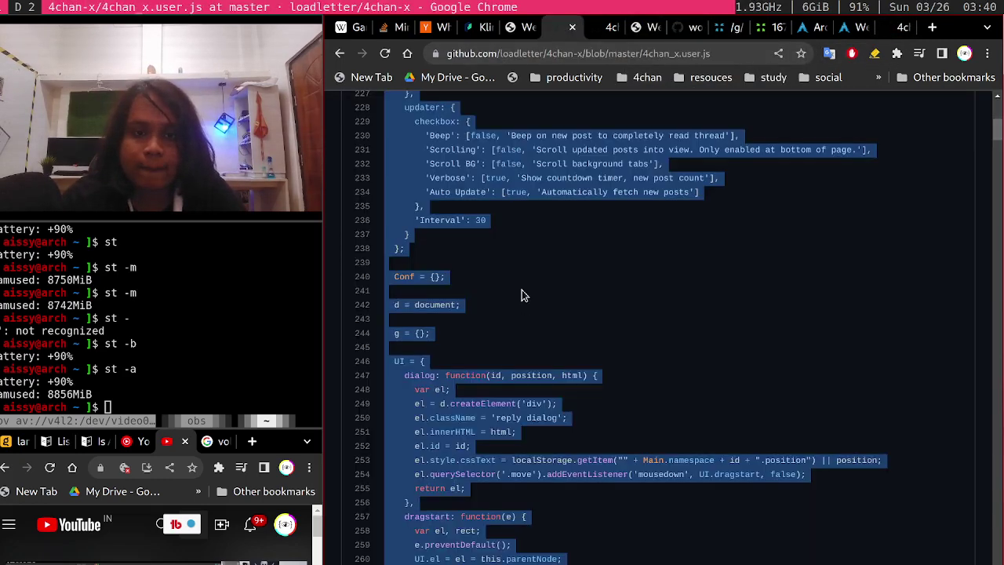
scroll(522, 290, "up", 10)
Go back to the loadletter/4chan-x README and review its dwb installation steps.
left_click(341, 51)
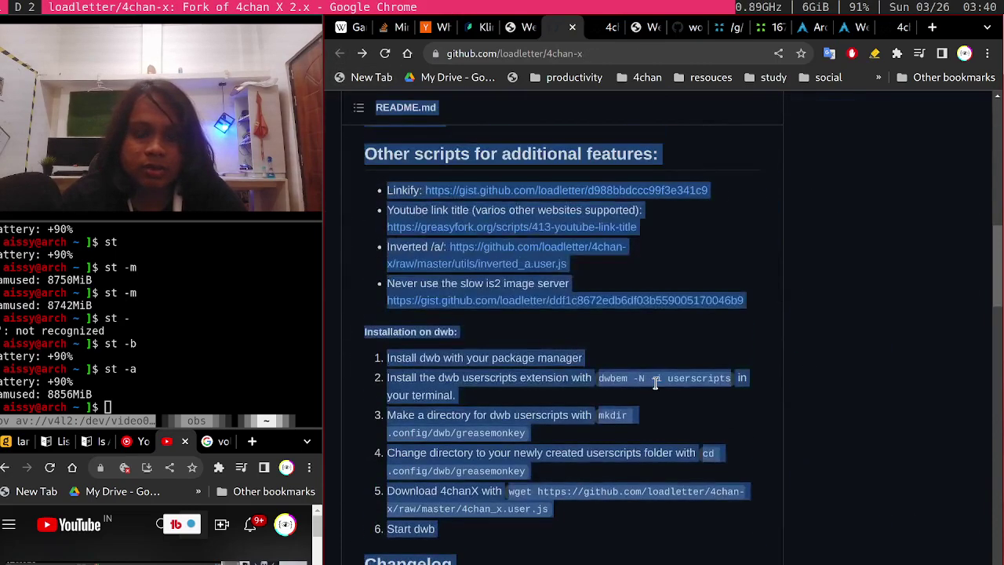
left_click(656, 383)
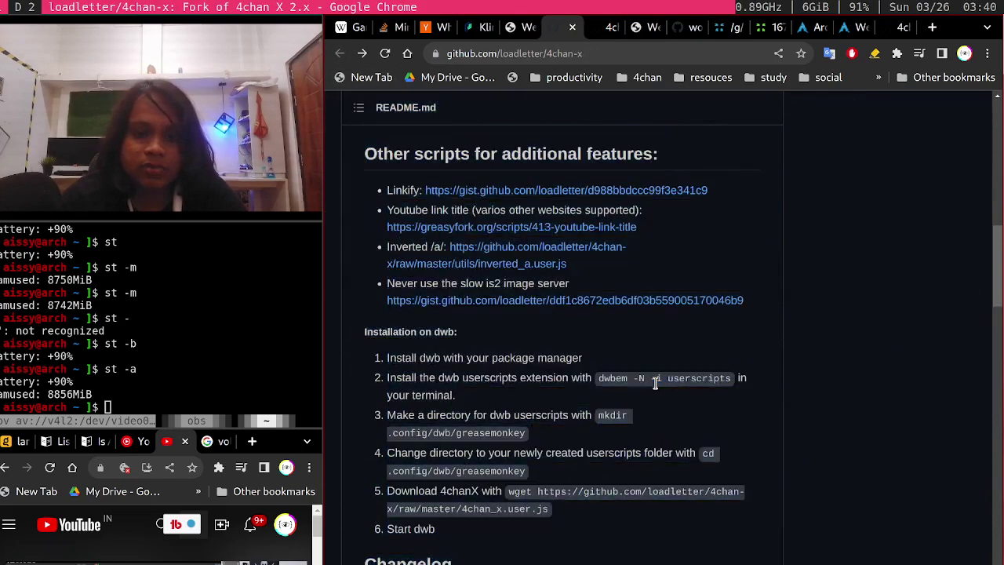
scroll(656, 383, "up", 5)
scroll(655, 384, "down", 10)
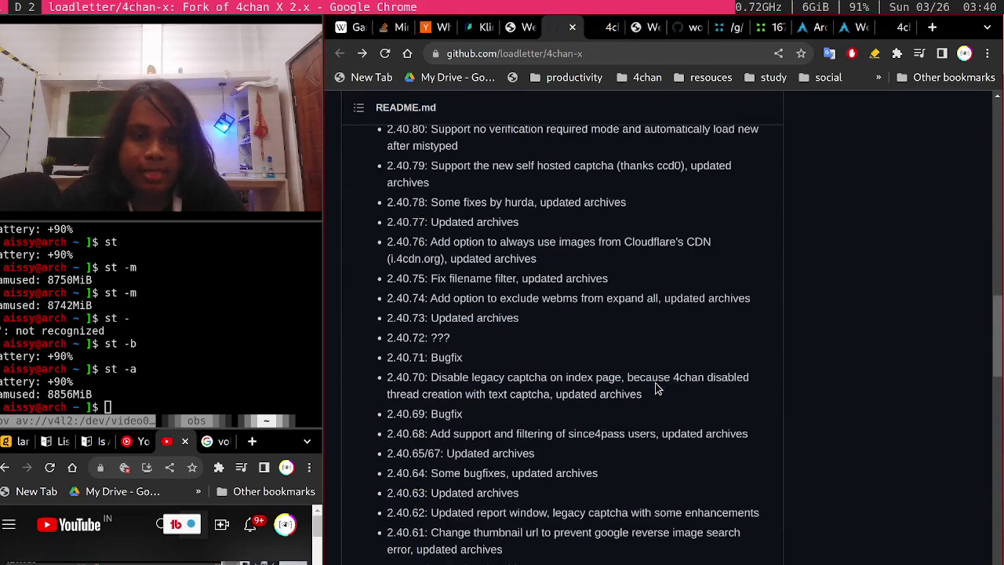
scroll(656, 389, "up", 3)
scroll(656, 388, "up", 3)
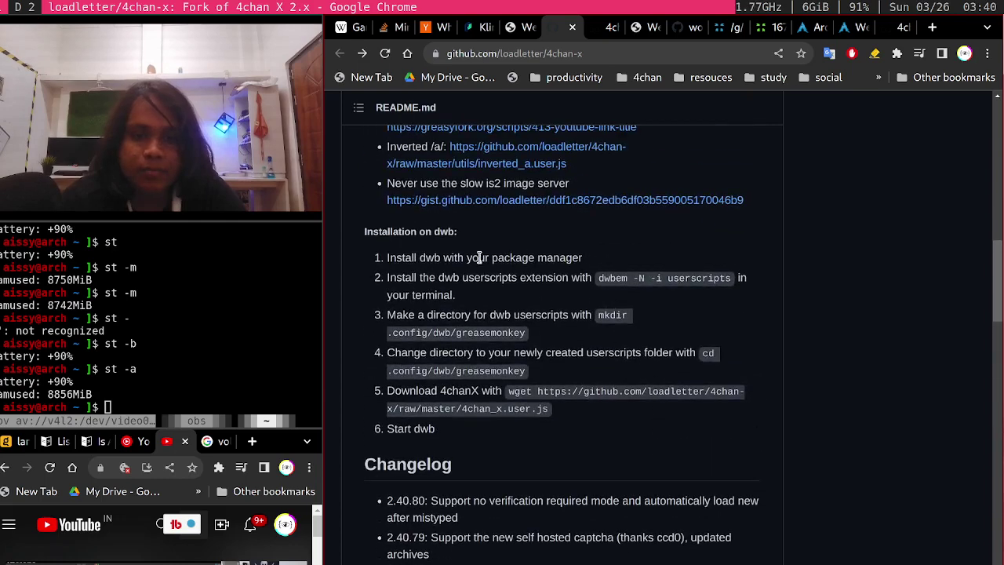
left_click_drag(370, 257, 527, 431)
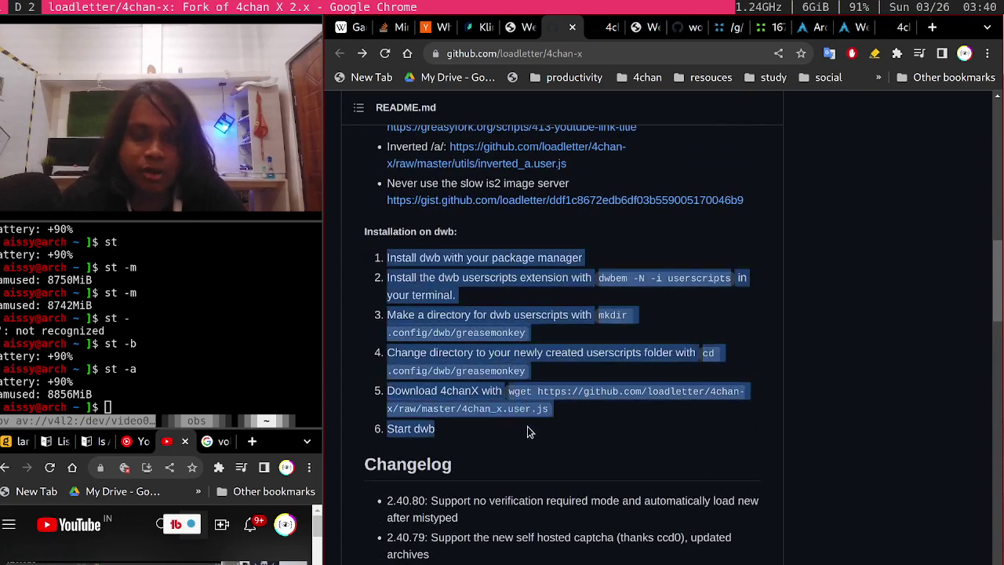
left_click(612, 338)
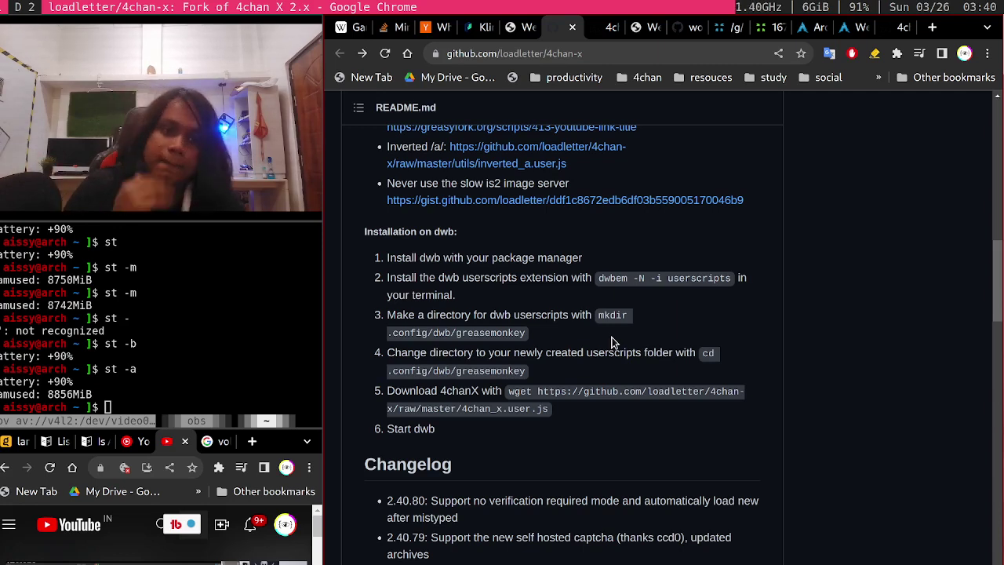
Glance through the webcam wiki, screenshot image and /g/ board tabs.
left_click(846, 31)
scroll(588, 294, "up", 5)
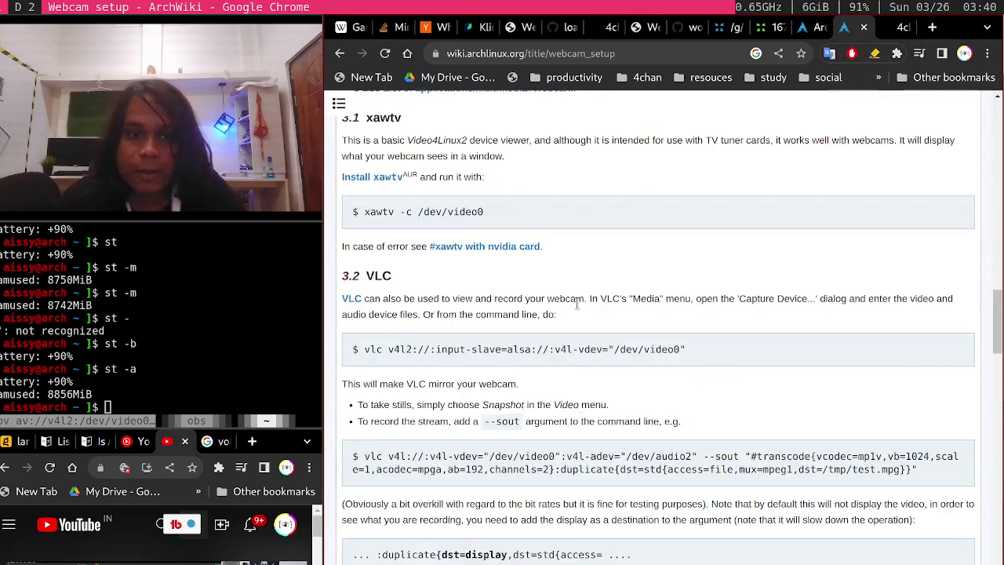
left_click(761, 32)
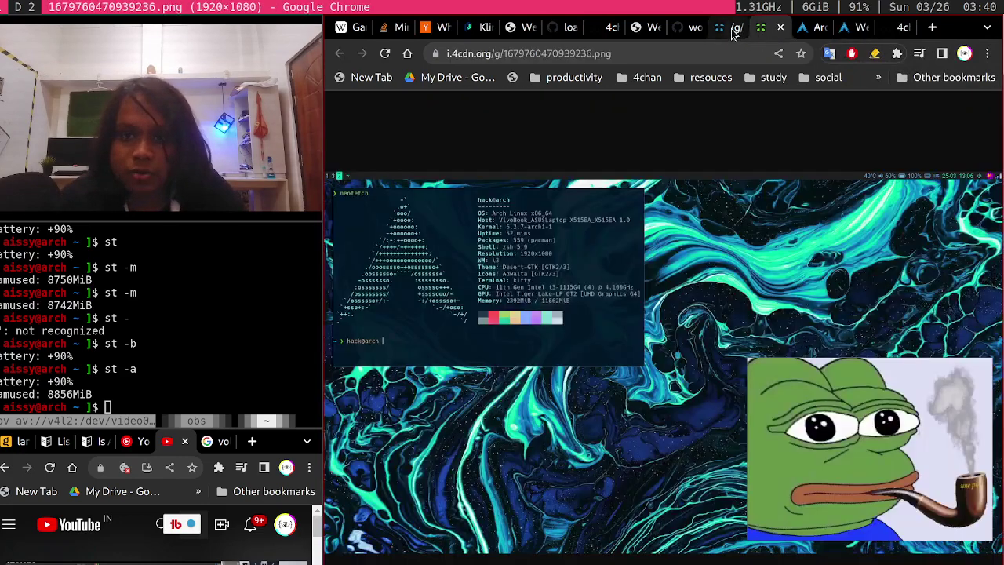
left_click(727, 28)
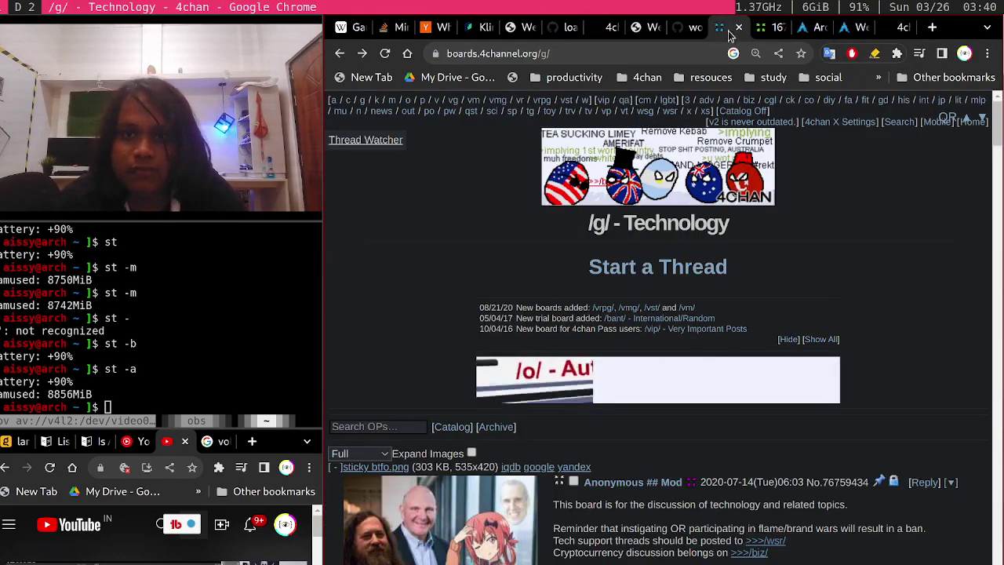
Scroll the 'Edit - 4chan x' editor down to the Quoting options and filter: block.
left_click(906, 27)
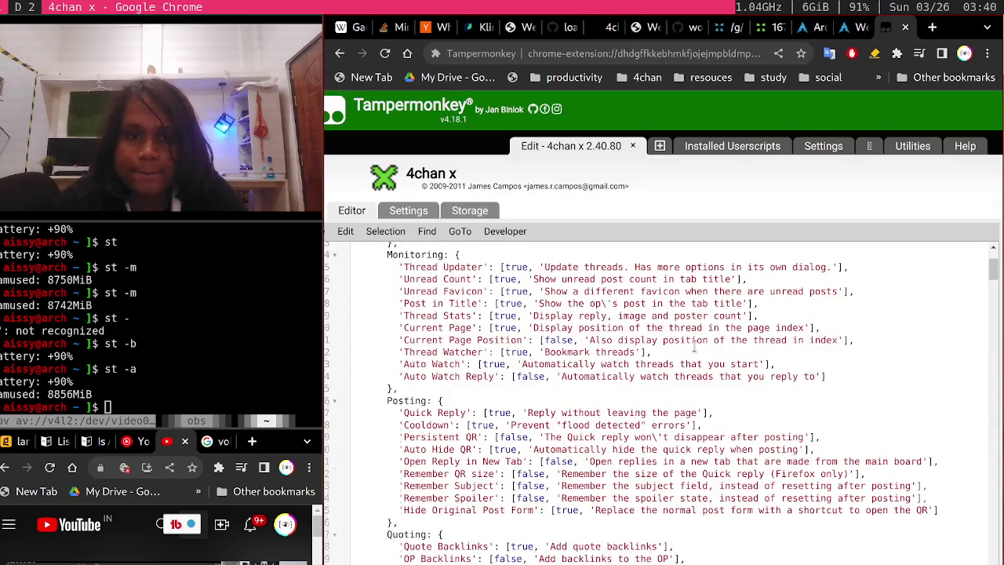
scroll(659, 400, "down", 2)
scroll(659, 400, "up", 1)
scroll(694, 348, "down", 5)
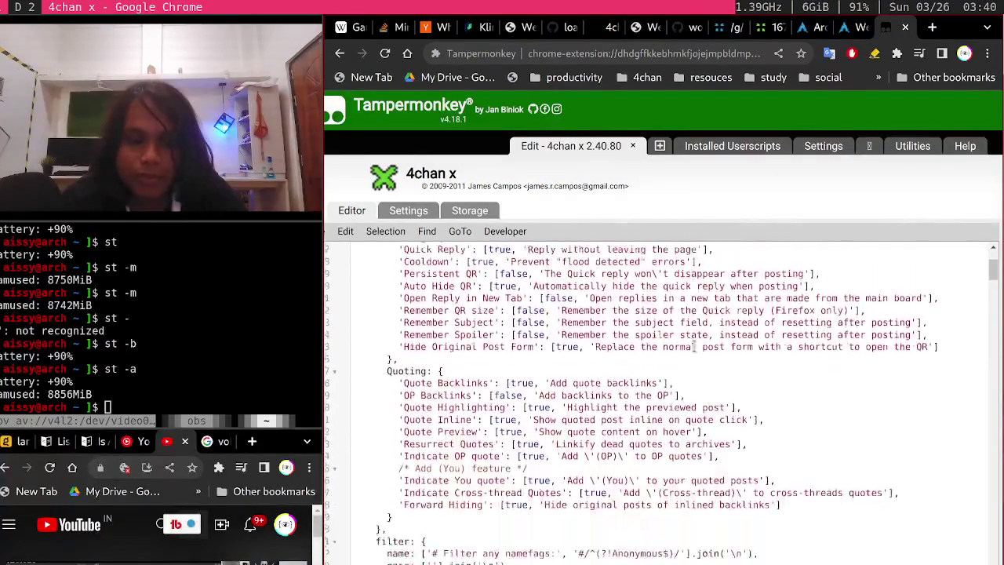
scroll(463, 350, "down", 1)
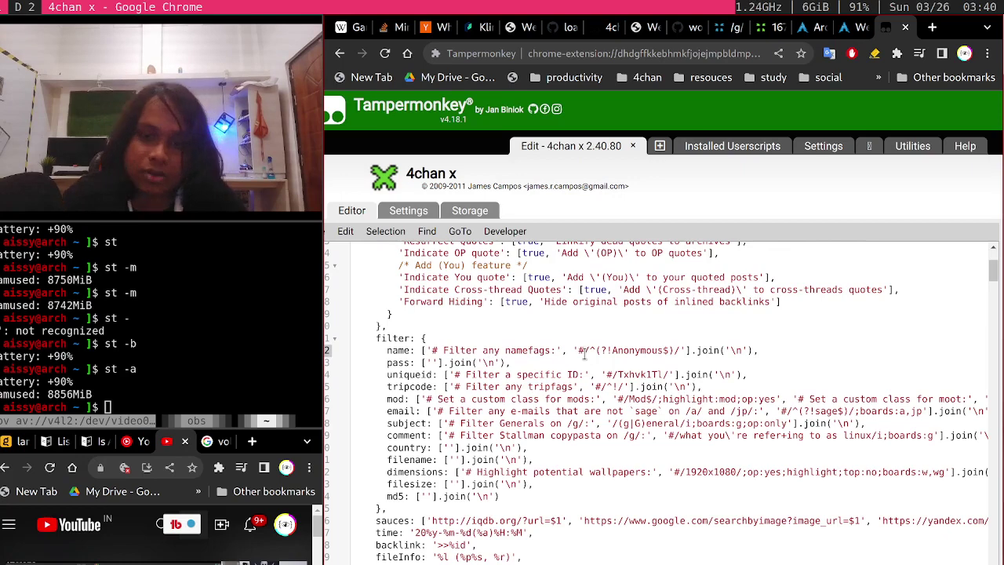
left_click(581, 353)
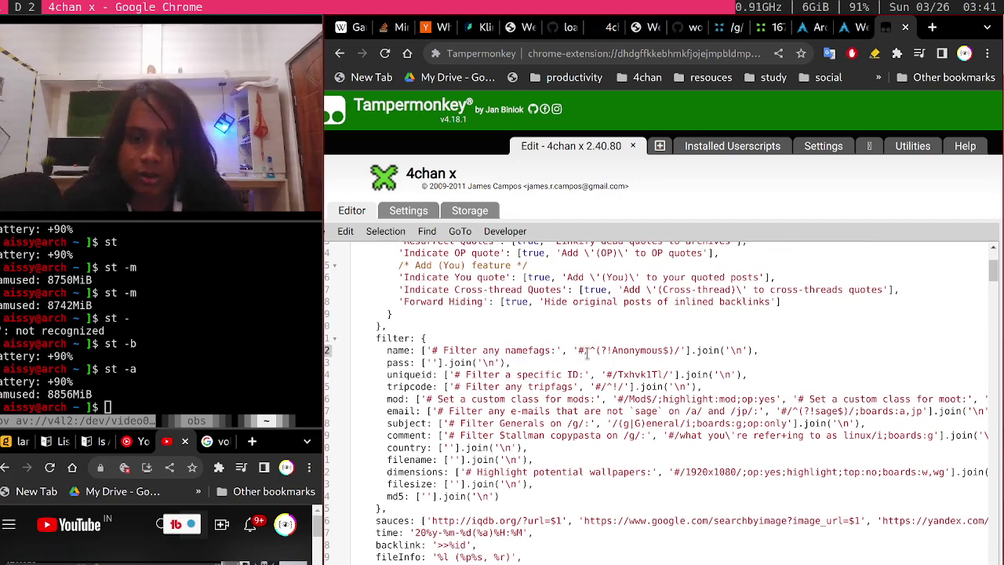
left_click_drag(591, 351, 675, 353)
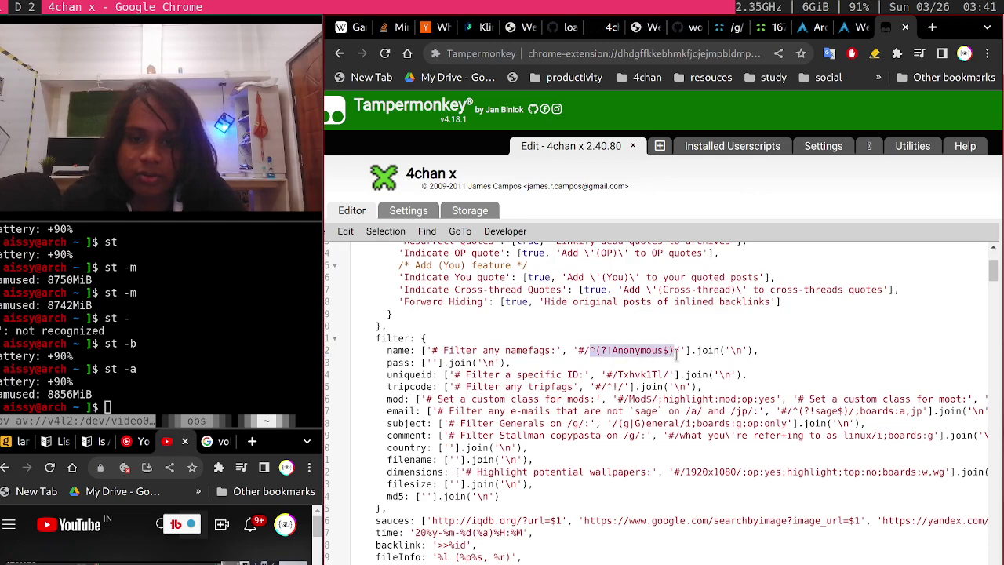
double_click(644, 350)
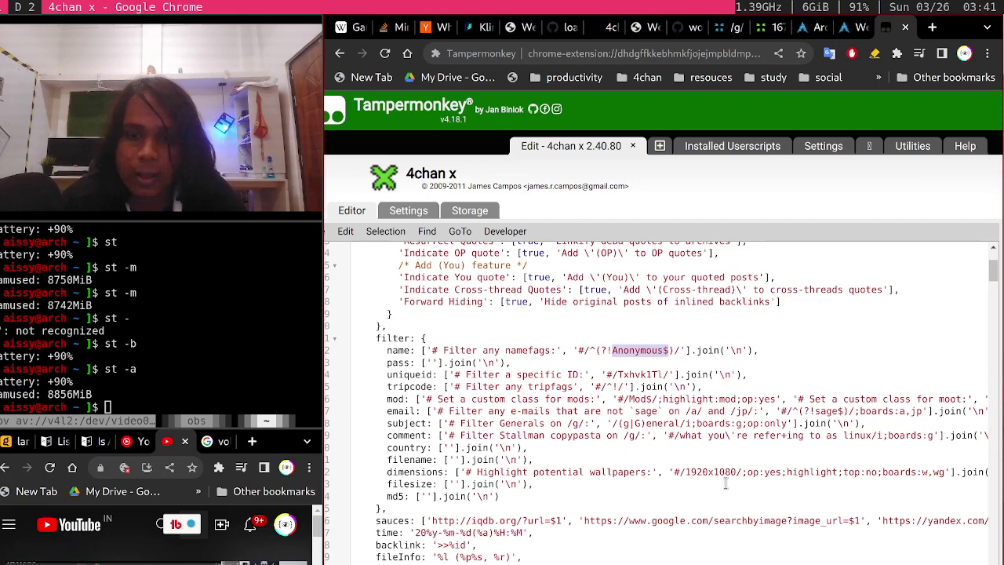
left_click(463, 424)
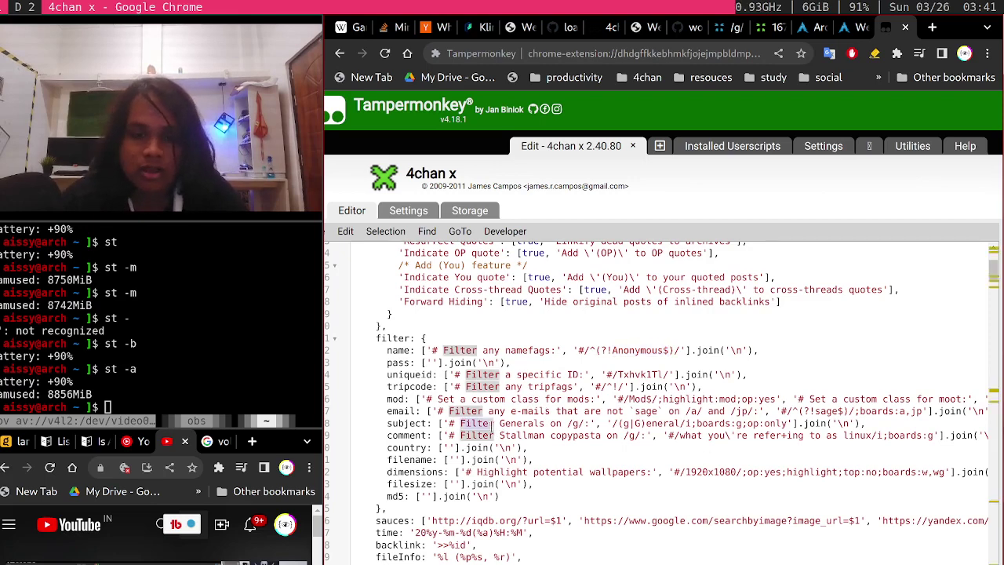
left_click_drag(463, 425, 587, 423)
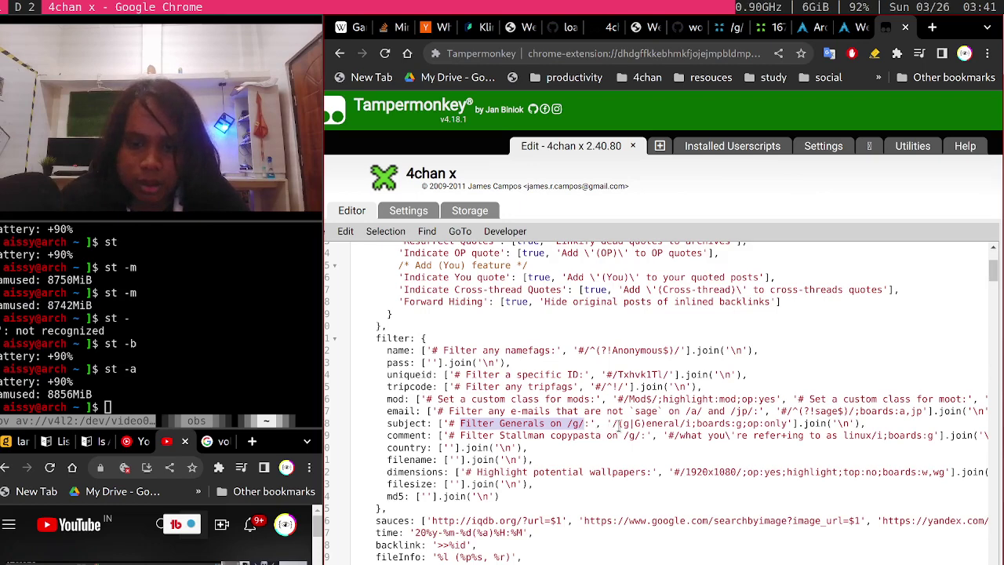
Inspect the (g|G)eneral subject filter's boards option, briefly adding then removing ',x'.
left_click_drag(619, 423, 679, 424)
double_click(713, 424)
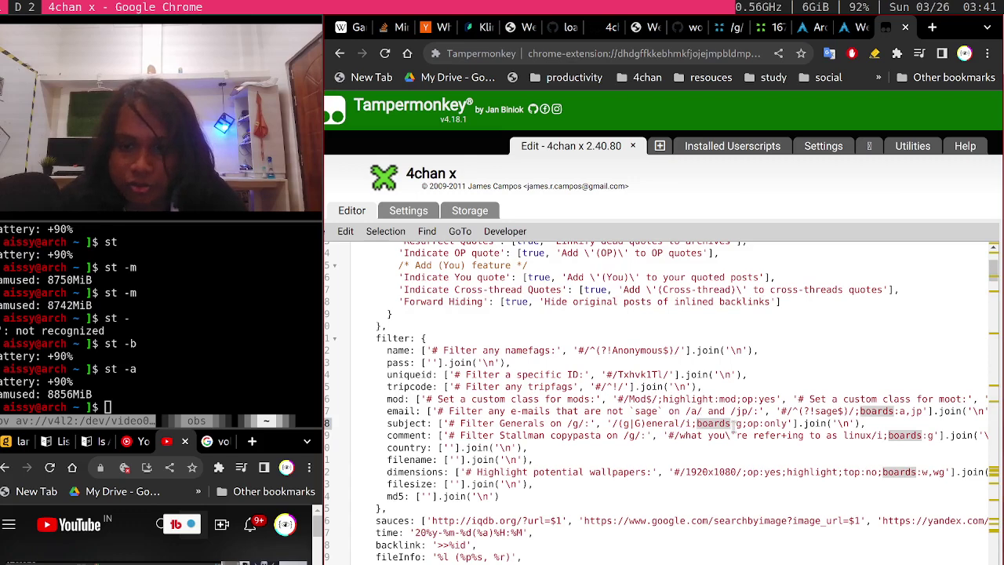
double_click(738, 425)
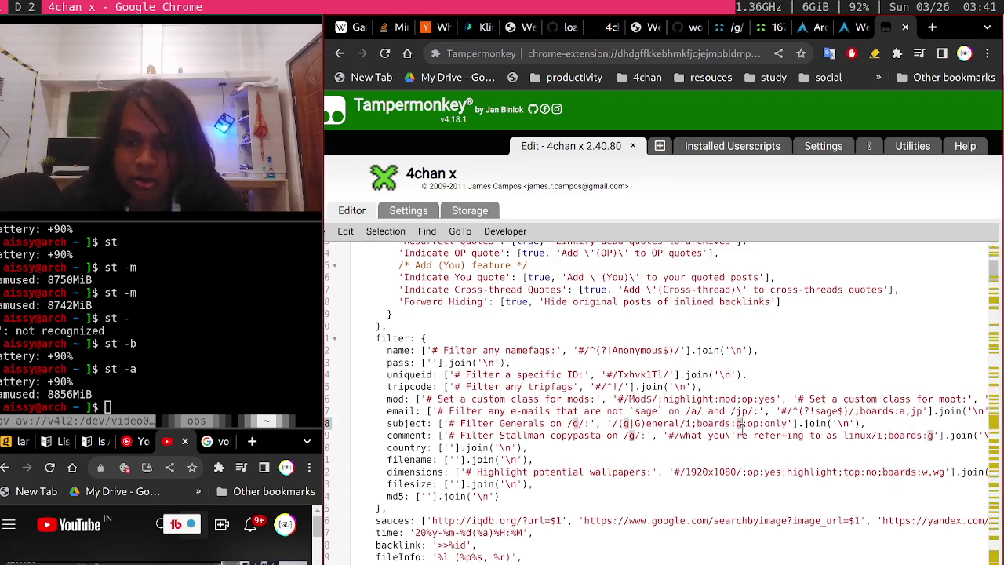
key("Right")
type(",x")
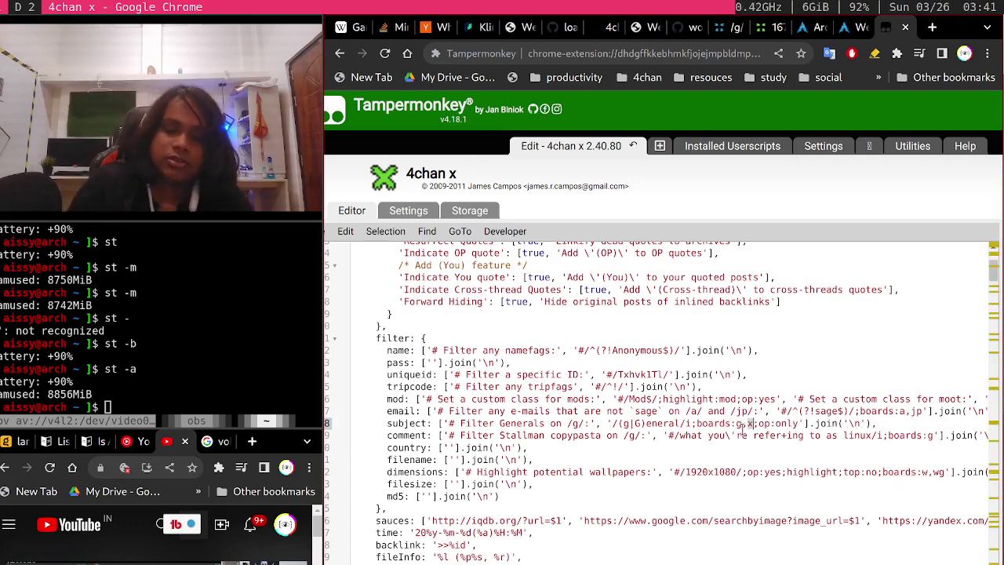
key("BackSpace")
key("BackSpace")
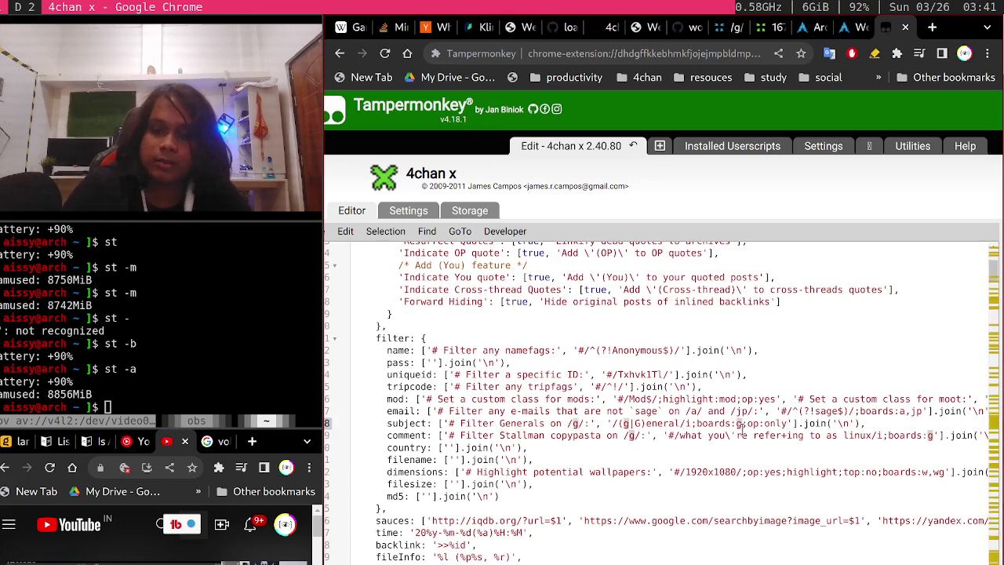
Review the comment rule's Stallman, copypasta and refer words, save, and return to Installed Userscripts.
double_click(761, 436)
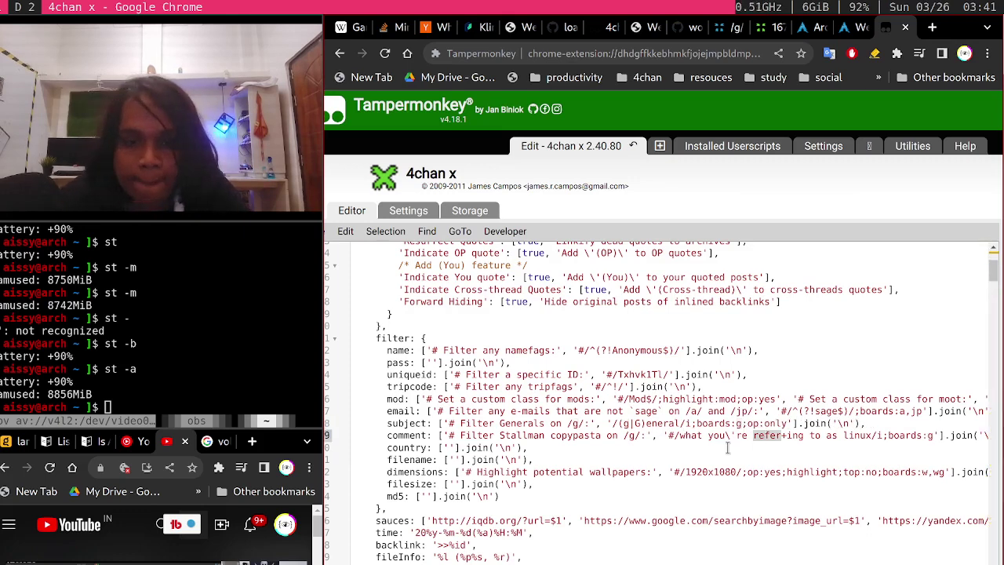
double_click(575, 437)
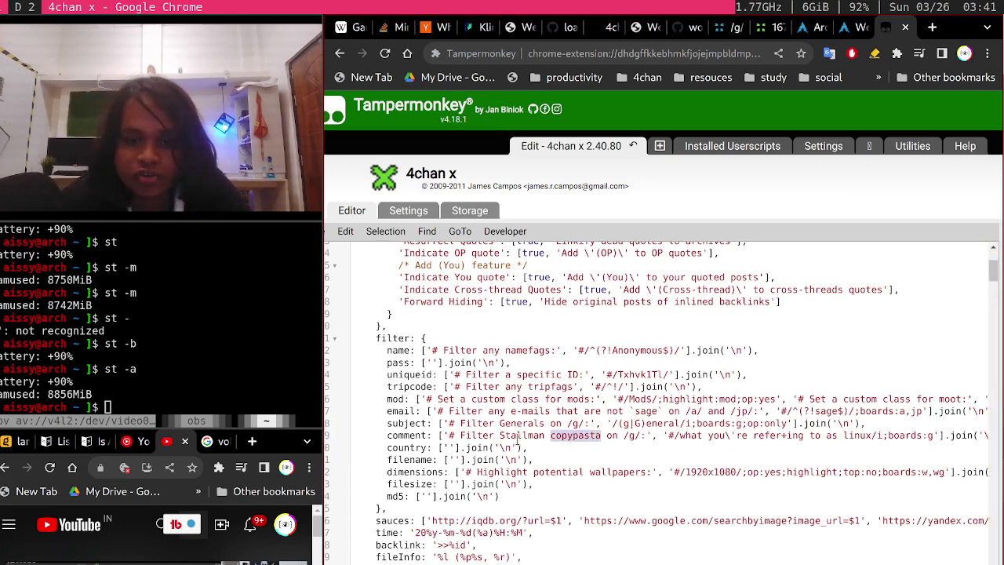
double_click(520, 436)
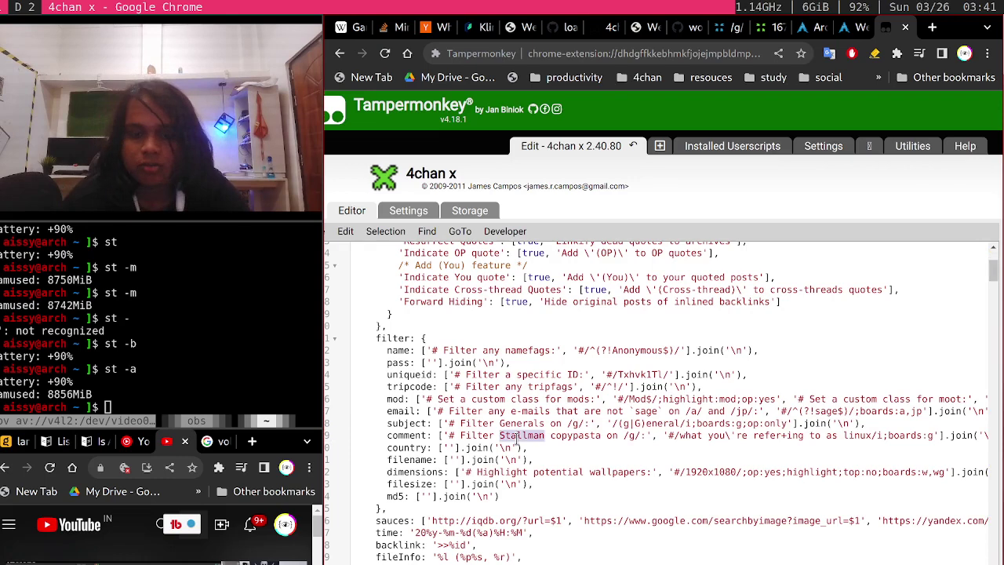
left_click(673, 437)
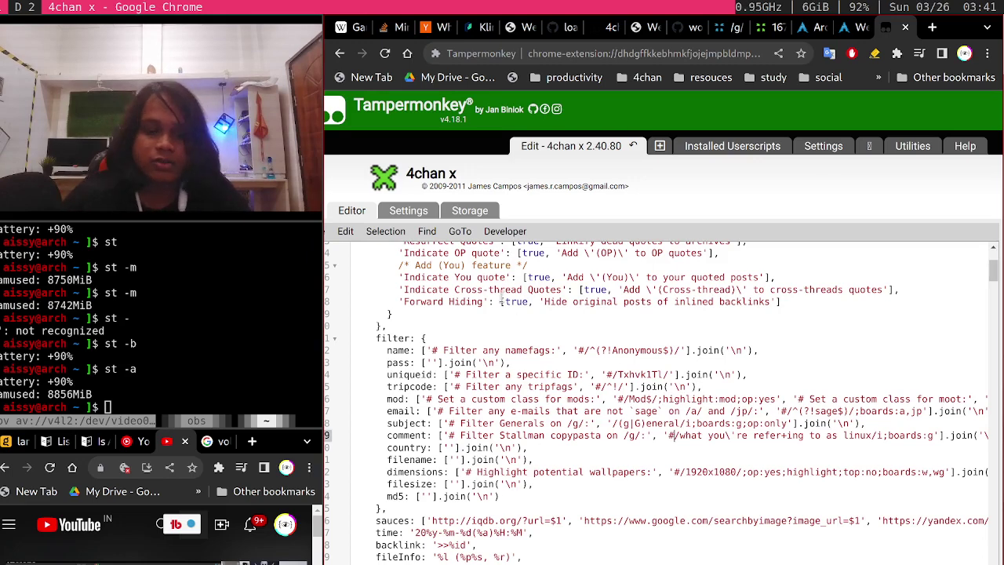
key("ctrl+s")
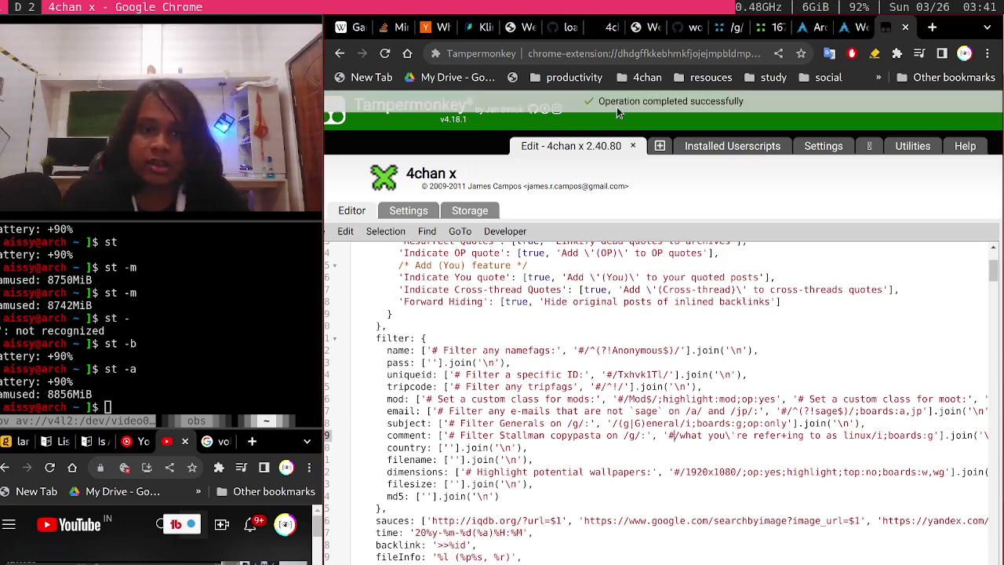
left_click(343, 52)
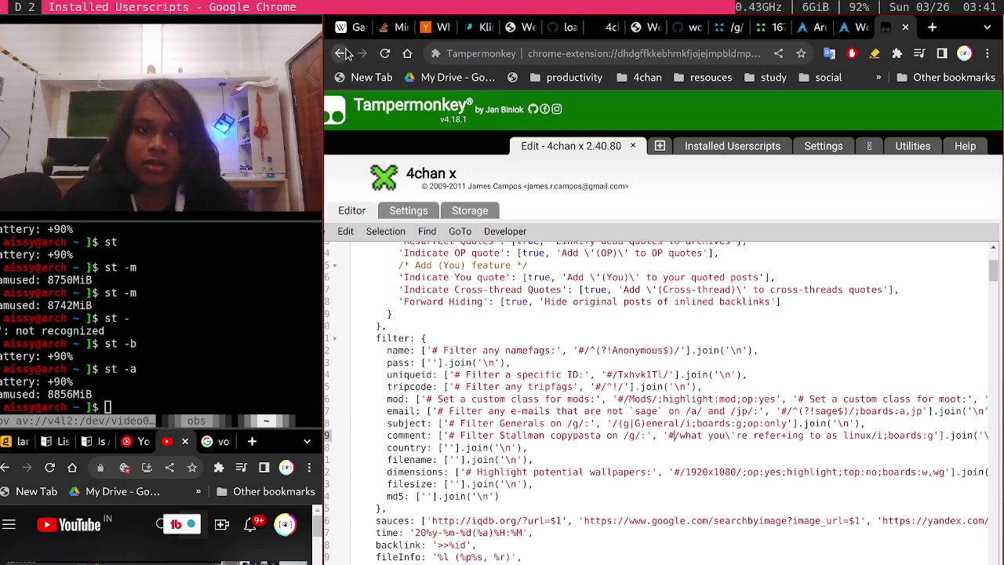
Reload the /g/ board so the new 4chan X filters take effect.
left_click(723, 35)
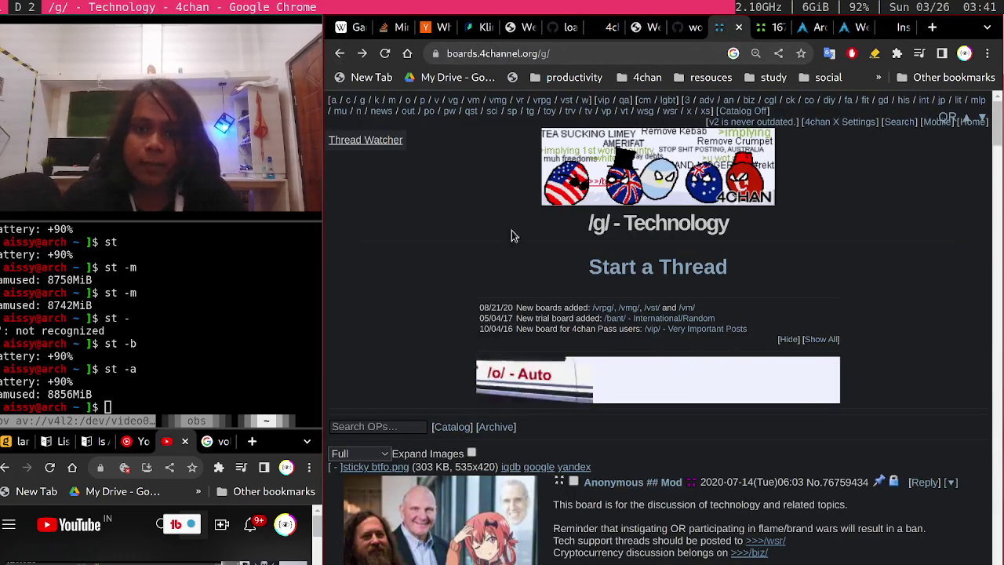
left_click(385, 54)
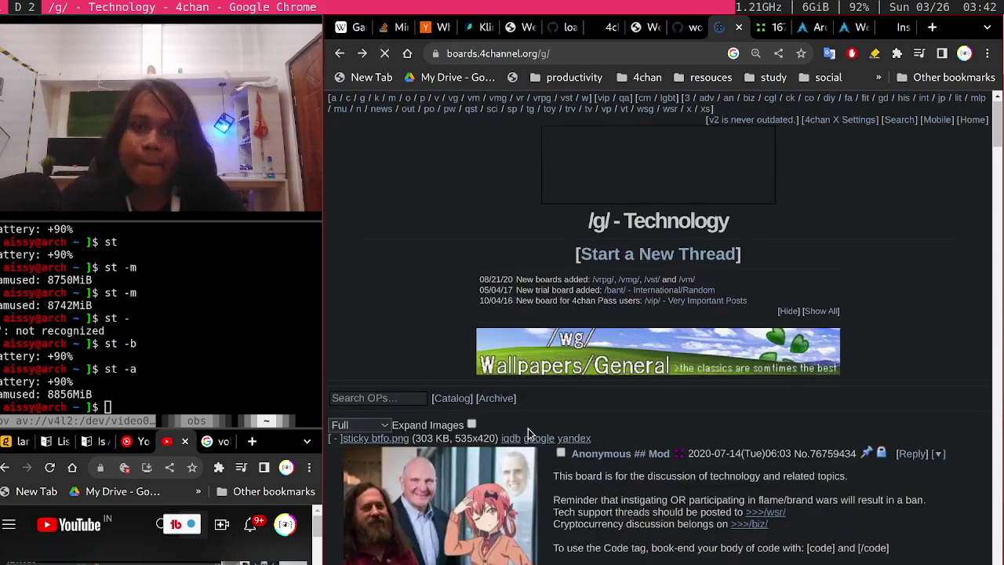
scroll(528, 428, "down", 8)
scroll(530, 433, "down", 5)
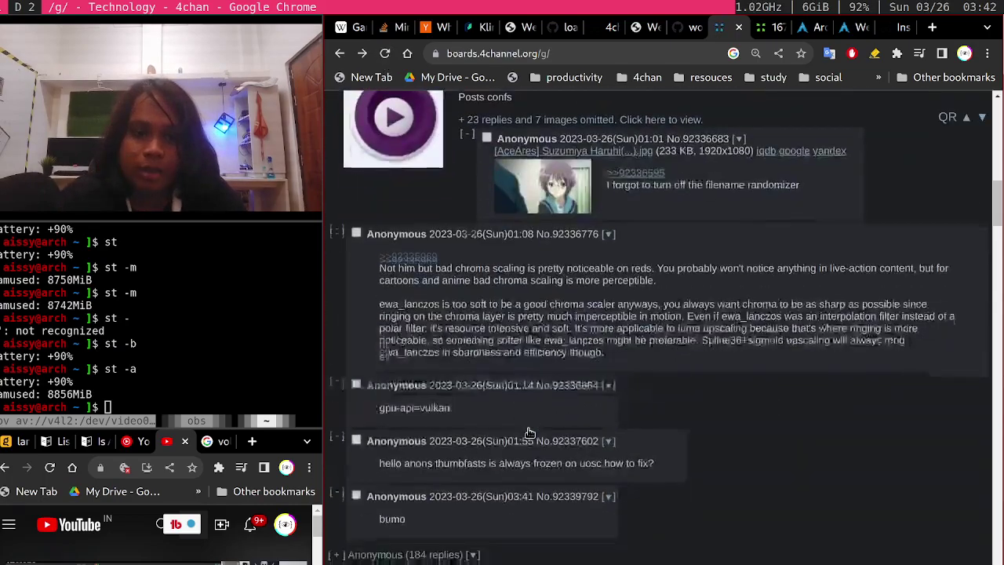
scroll(530, 433, "up", 3)
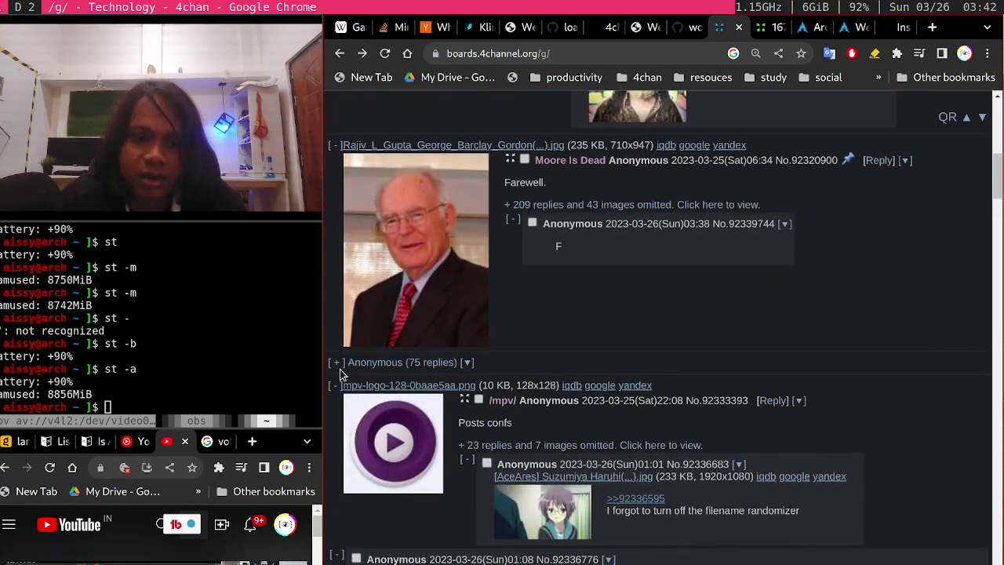
Expand the hidden 75-reply /pcbg/ general stub to check it, then hide it again.
left_click(336, 364)
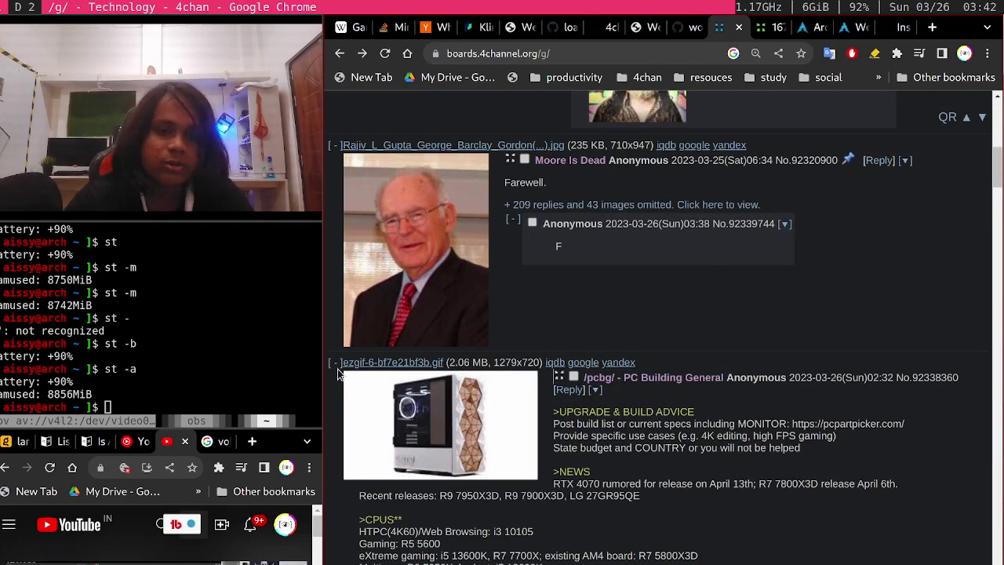
left_click(335, 366)
scroll(334, 369, "down", 10)
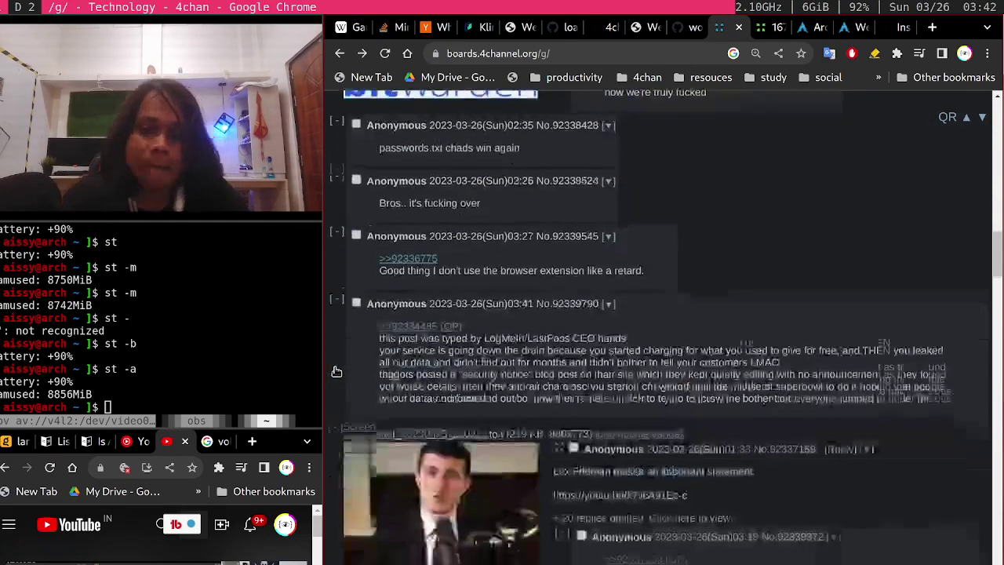
scroll(335, 373, "down", 2)
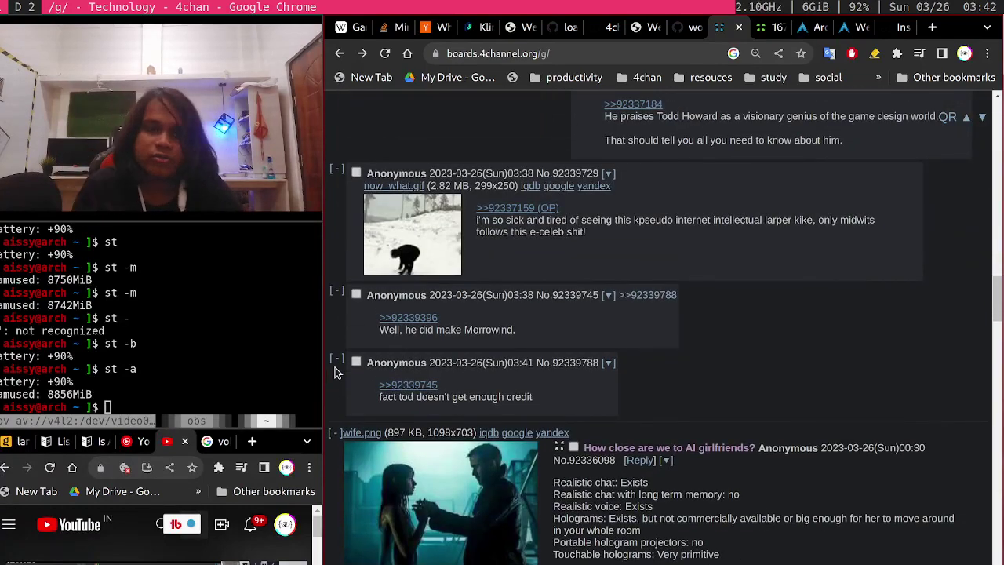
mouse_move(176, 141)
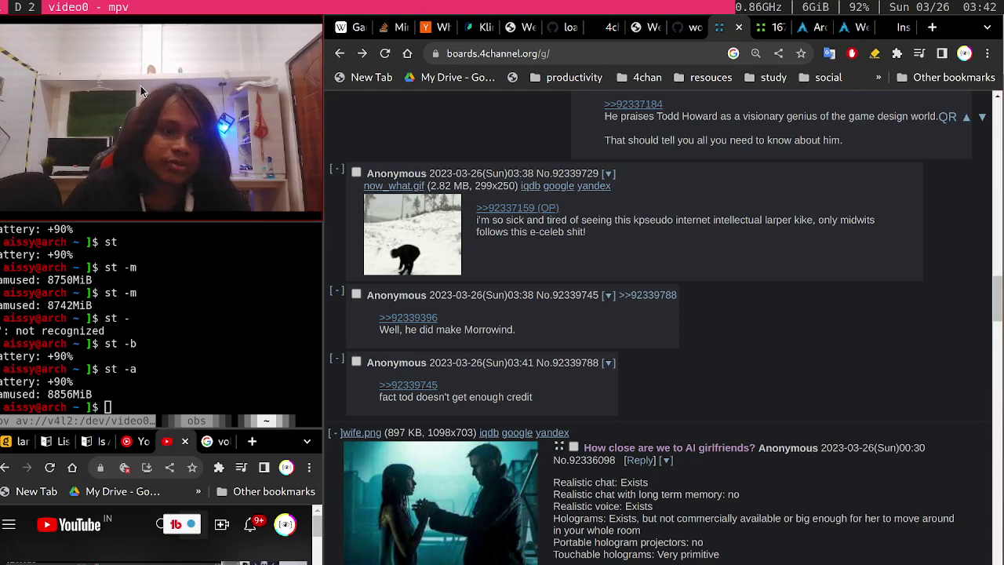